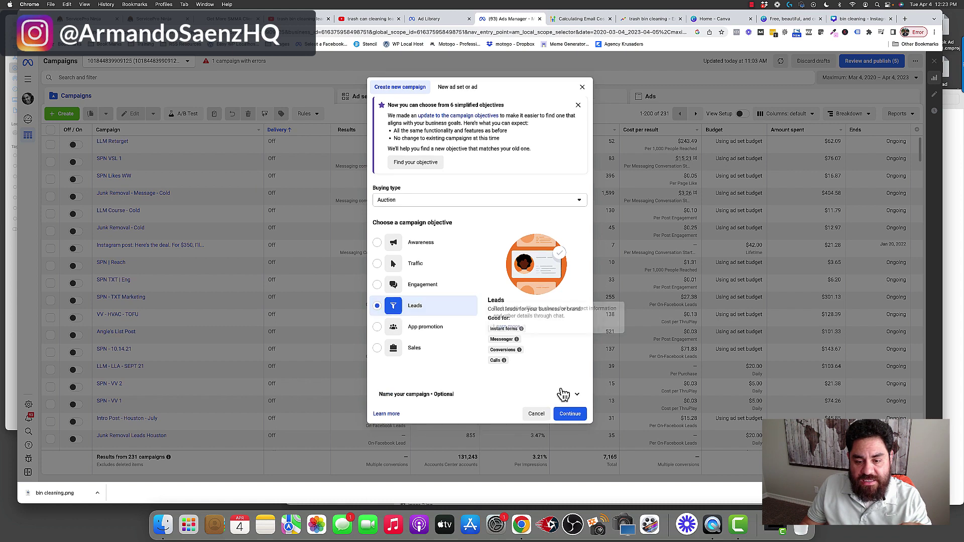
- Create the auction campaign with the Leads objective and turn off its Advantage campaign budget
click(571, 413)
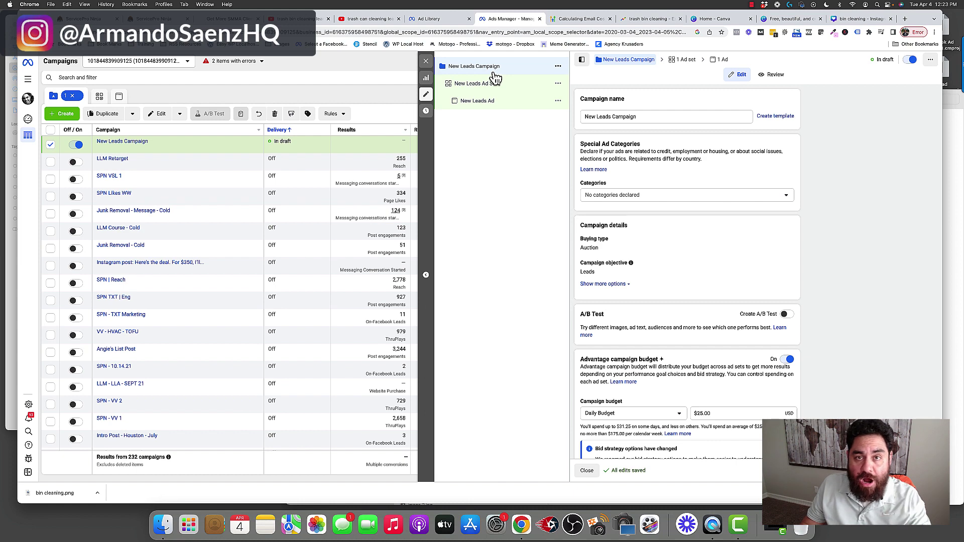
scroll(628, 446, down, 1)
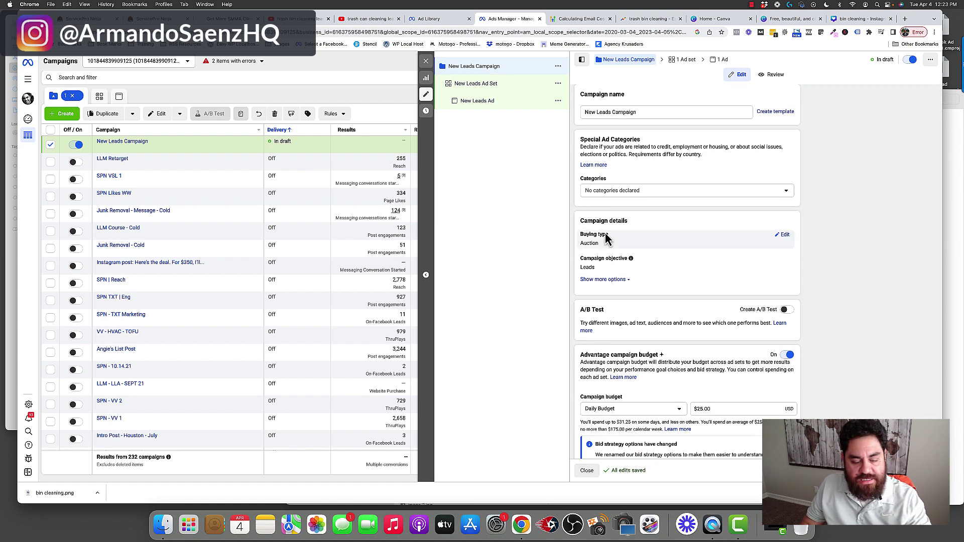
scroll(610, 180, up, 1)
mouse_move(611, 184)
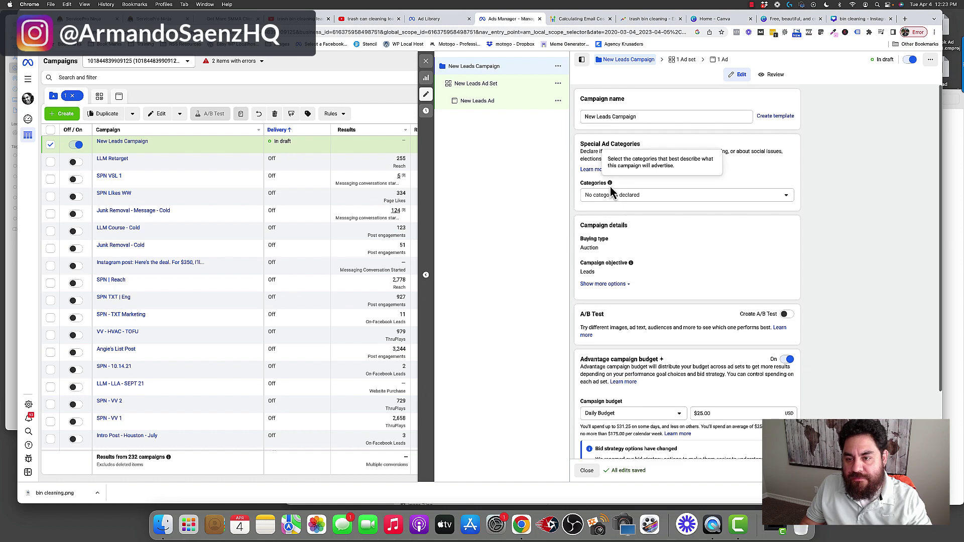
drag(639, 116, 562, 124)
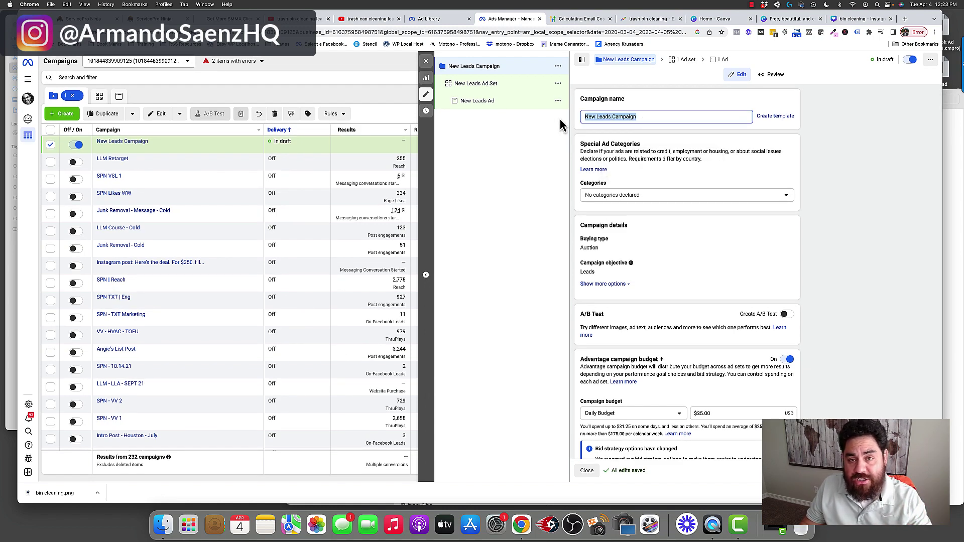
scroll(671, 454, down, 3)
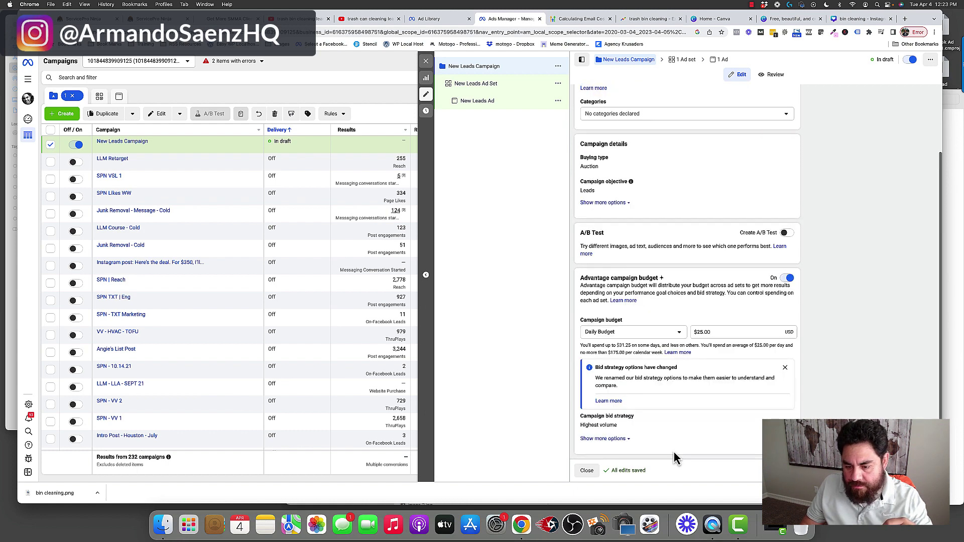
click(787, 279)
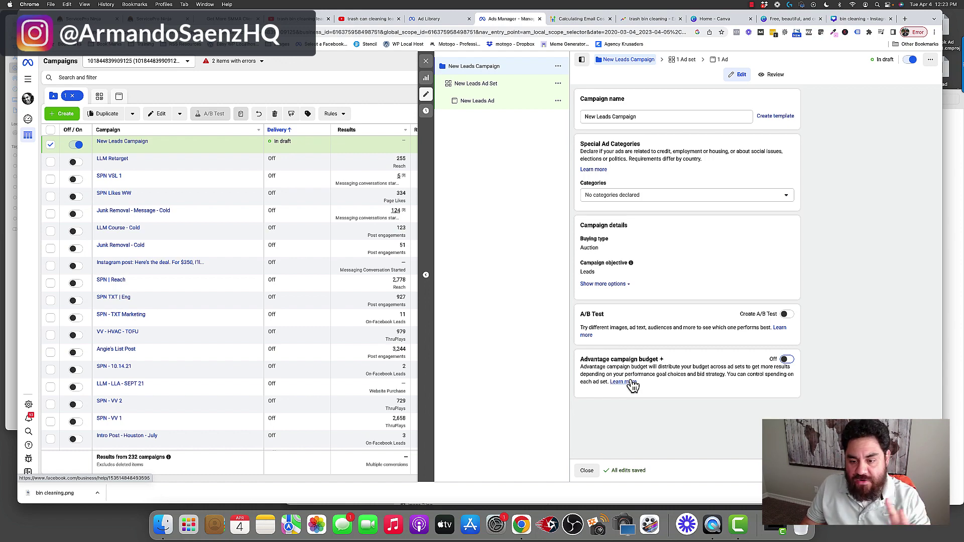
- Open the new ad set's settings and choose Instant forms as the conversion location
click(476, 86)
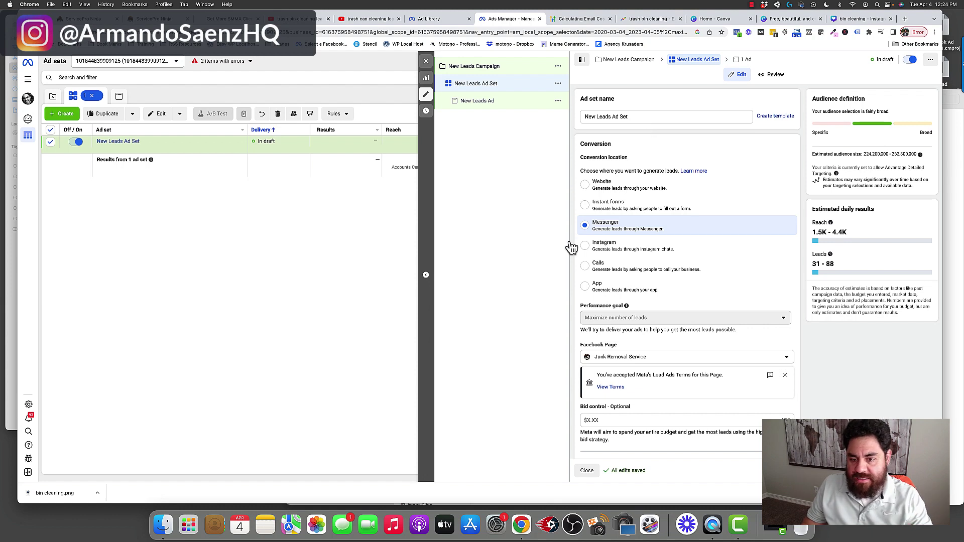
drag(585, 116, 639, 115)
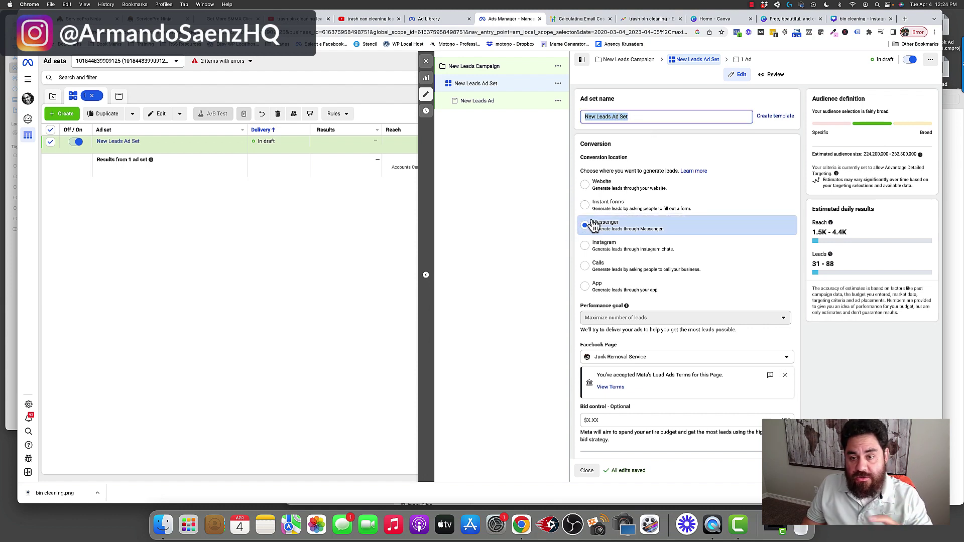
mouse_move(579, 142)
mouse_down()
mouse_move(621, 150)
mouse_move(581, 159)
mouse_up()
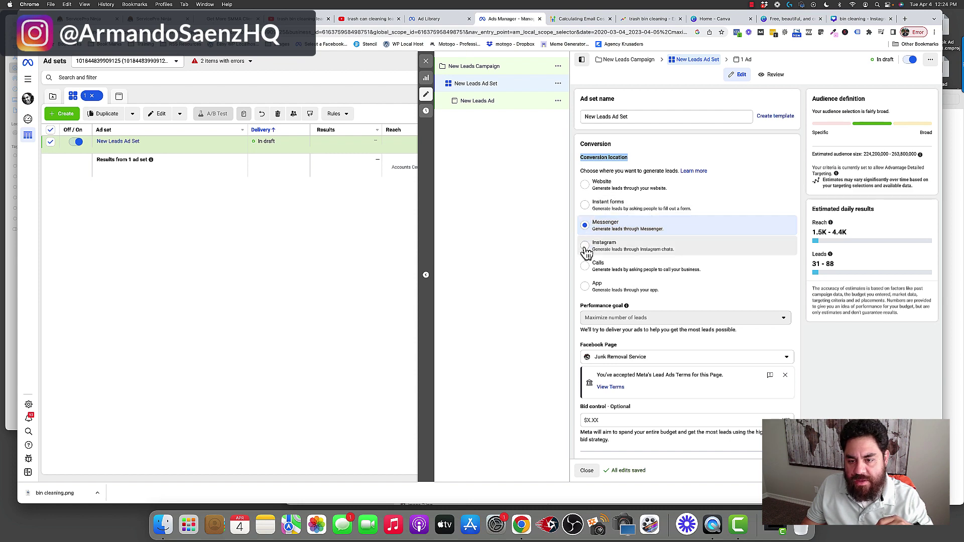
click(584, 205)
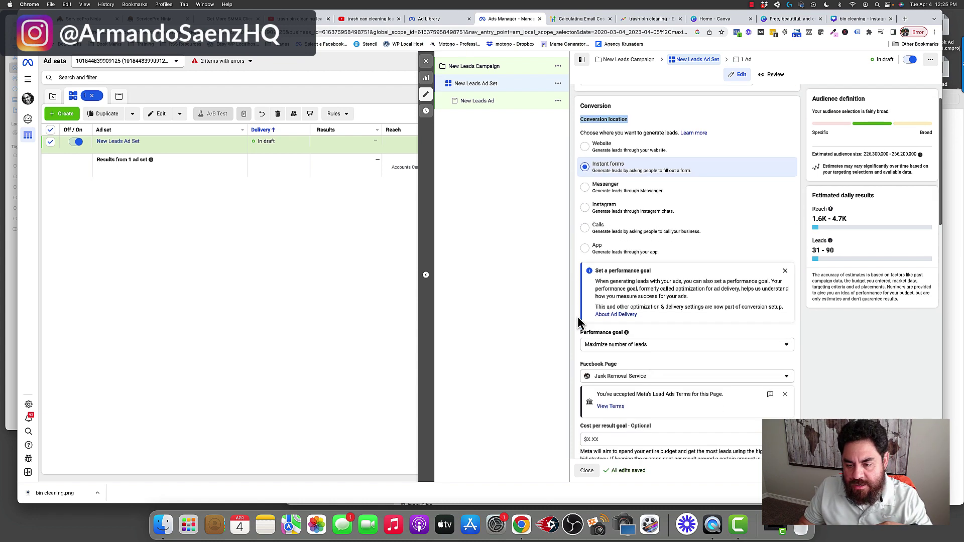
- Review the ad set's performance goal, Facebook Page, cost per result goal, dynamic creative, and budget and schedule settings
scroll(580, 321, down, 5)
scroll(579, 322, down, 3)
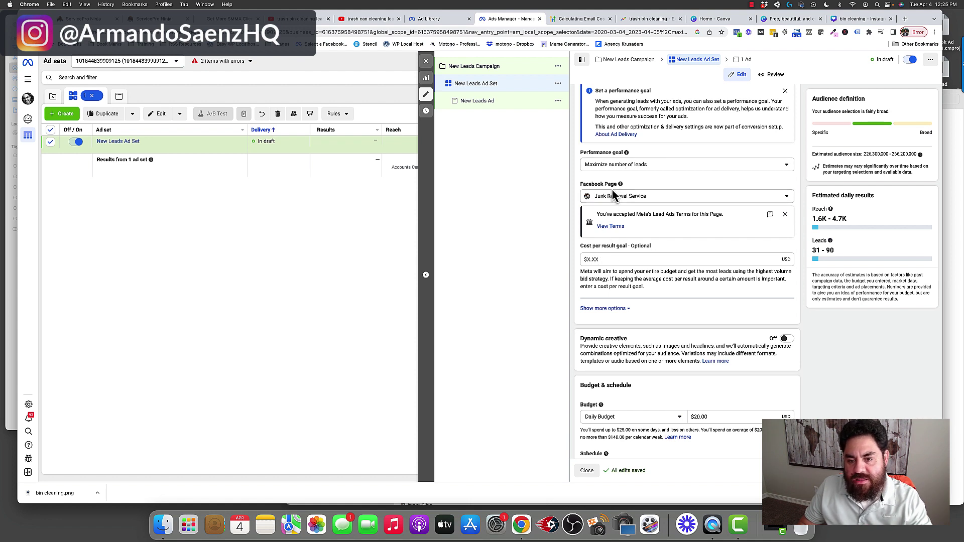
mouse_move(619, 185)
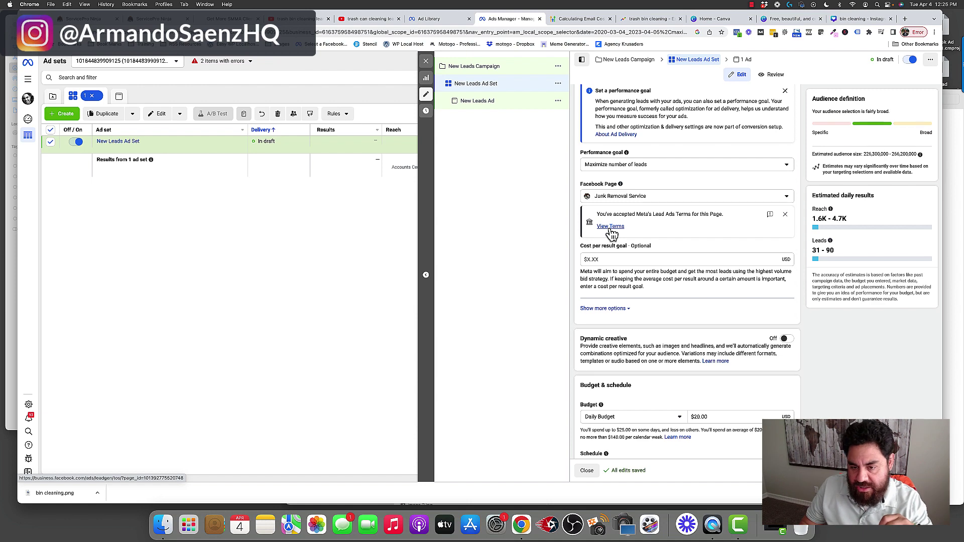
scroll(612, 232, down, 2)
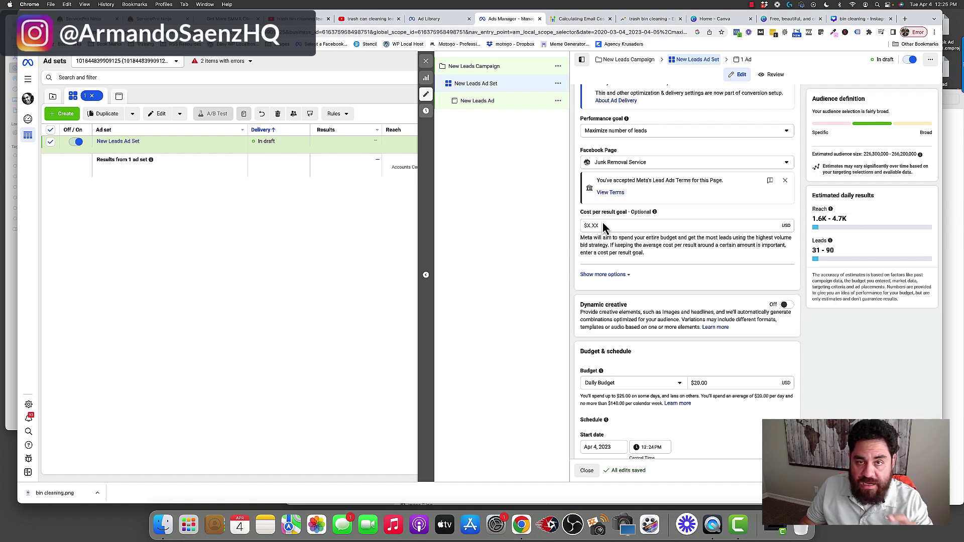
scroll(603, 226, down, 5)
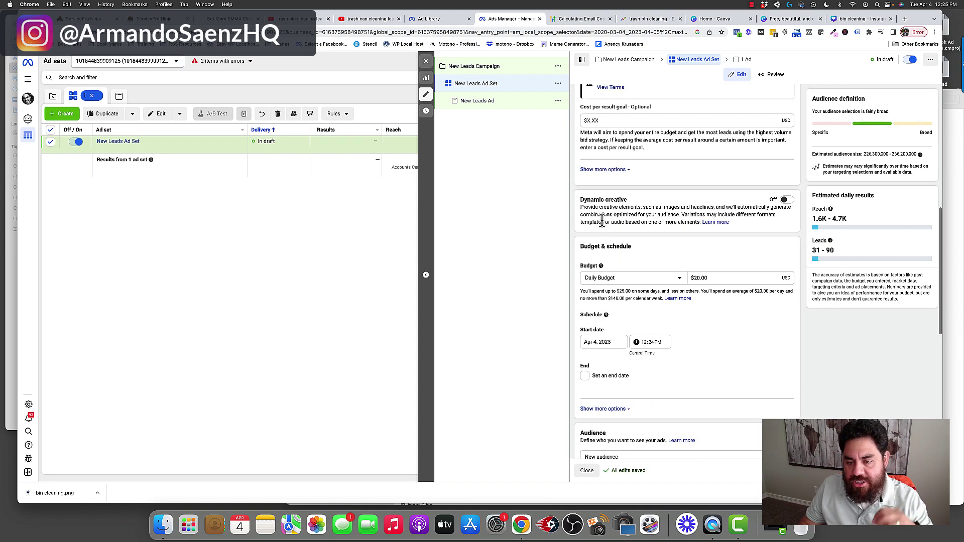
scroll(582, 204, down, 1)
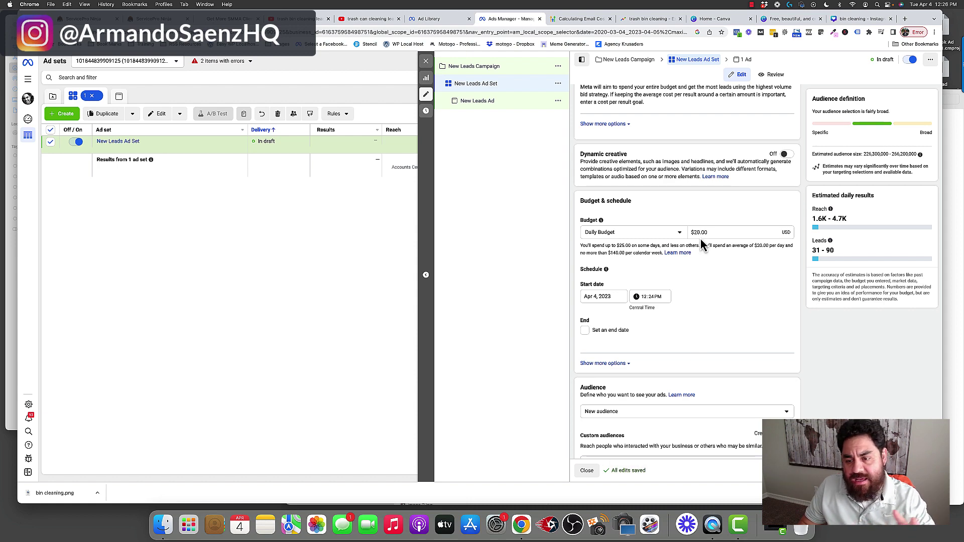
scroll(695, 273, down, 4)
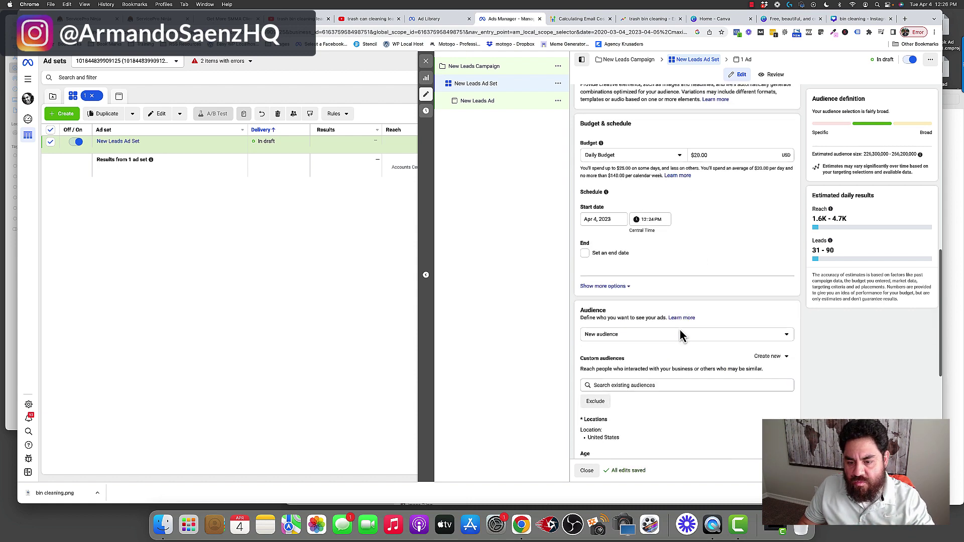
scroll(623, 335, down, 5)
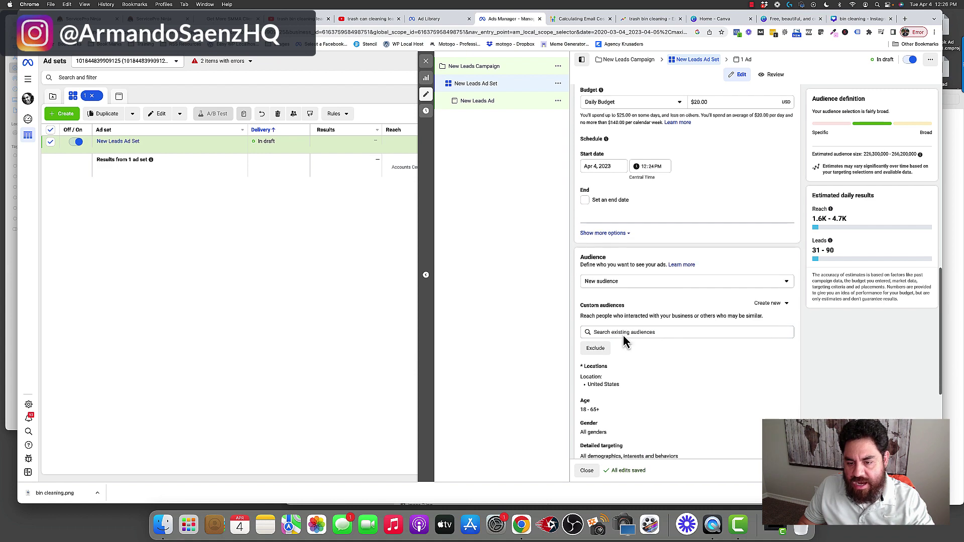
- Change the audience location to Houston, Texas, and limit it to the current city only, without a surrounding radius
drag(582, 182, 613, 183)
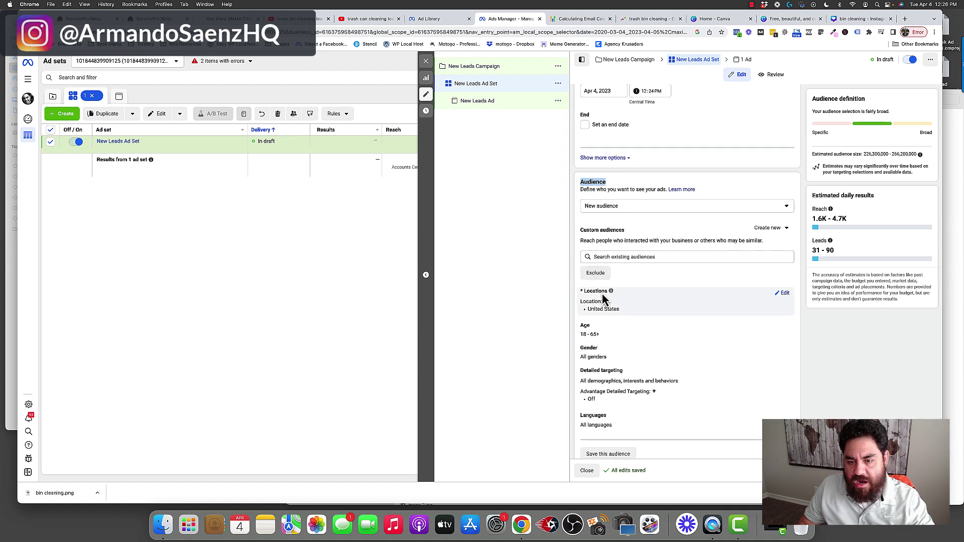
scroll(618, 273, down, 1)
scroll(617, 274, down, 1)
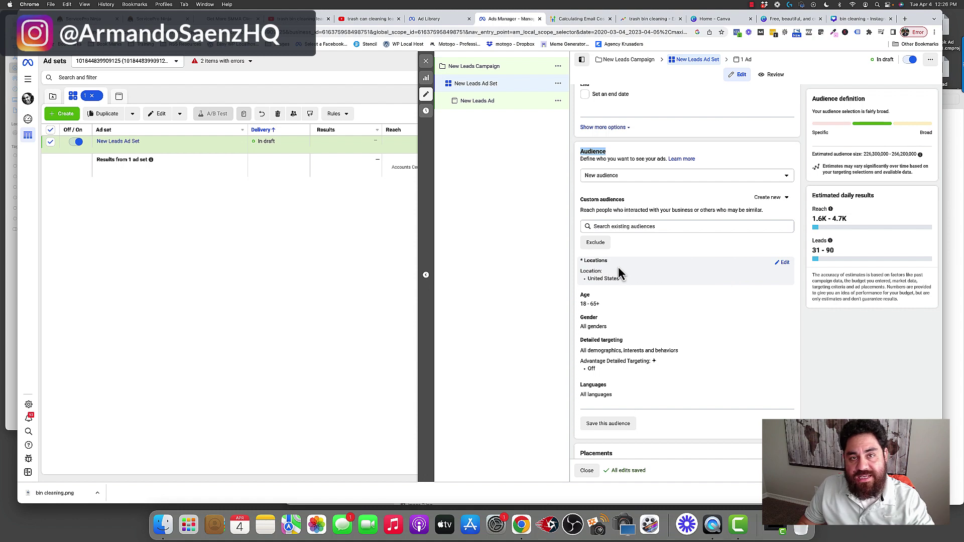
drag(580, 261, 615, 263)
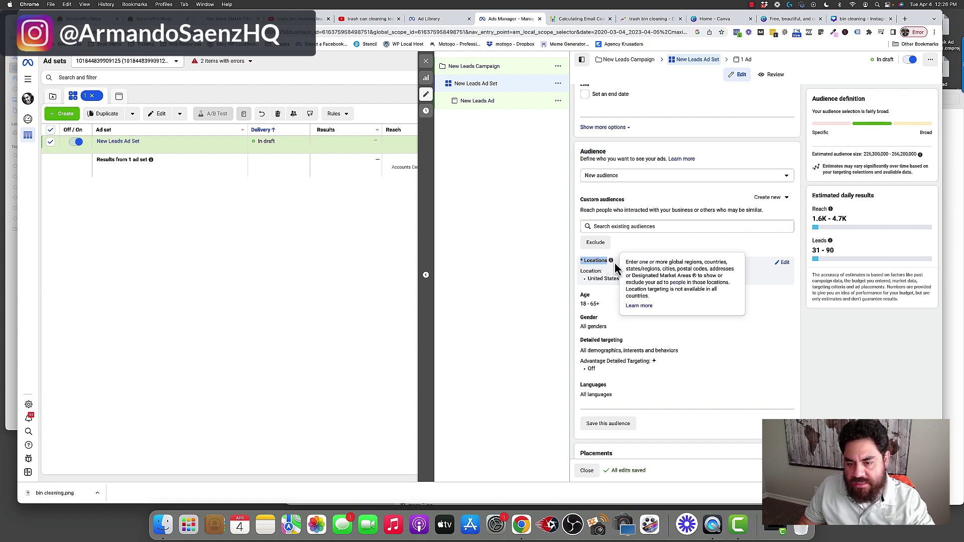
click(783, 263)
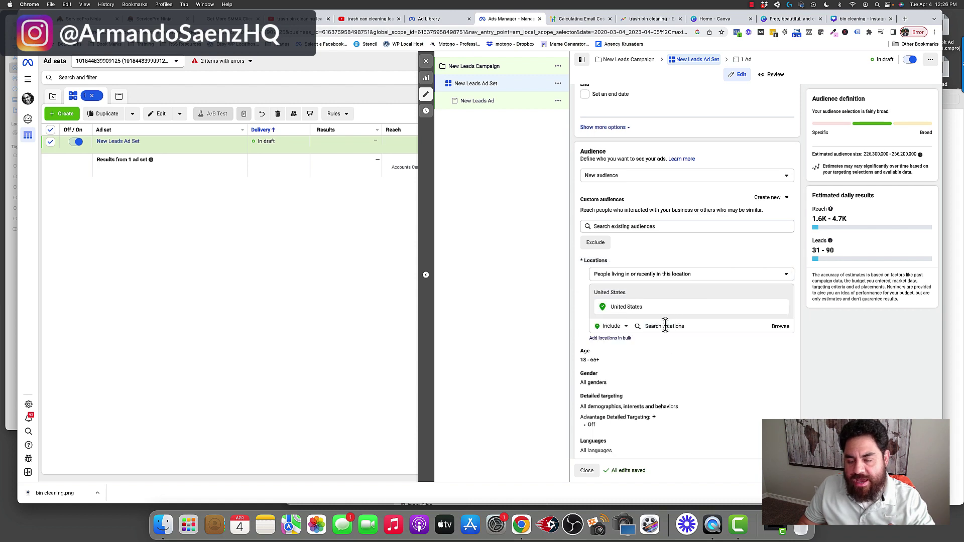
scroll(665, 326, down, 2)
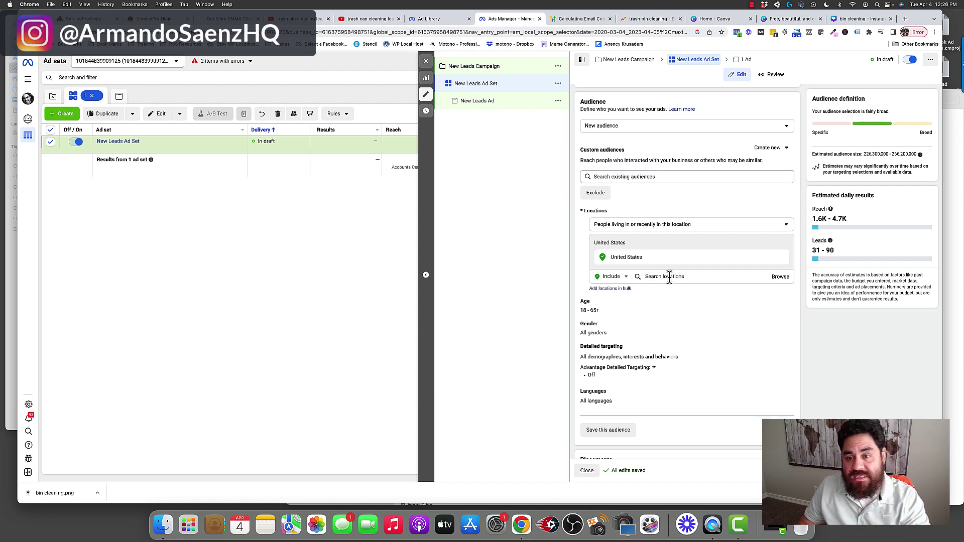
click(670, 277)
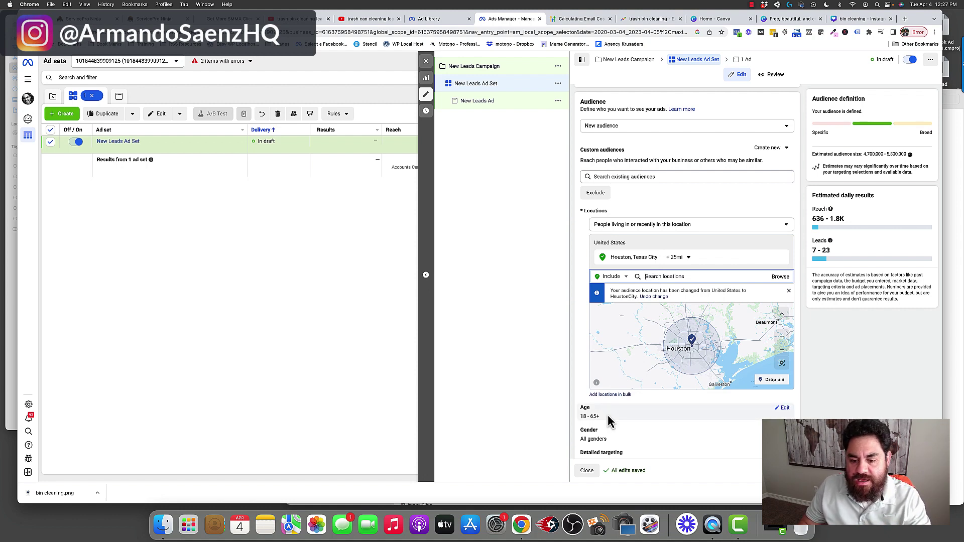
click(689, 258)
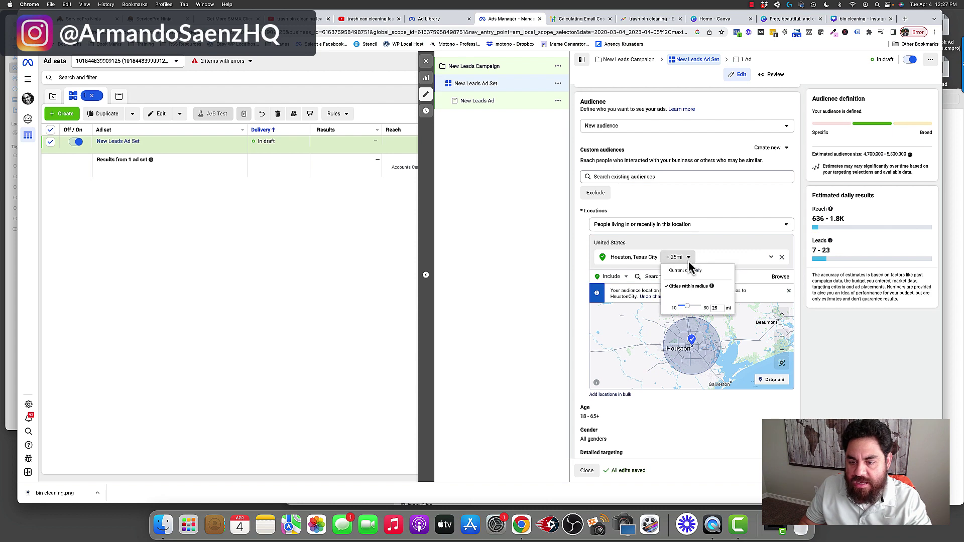
click(680, 274)
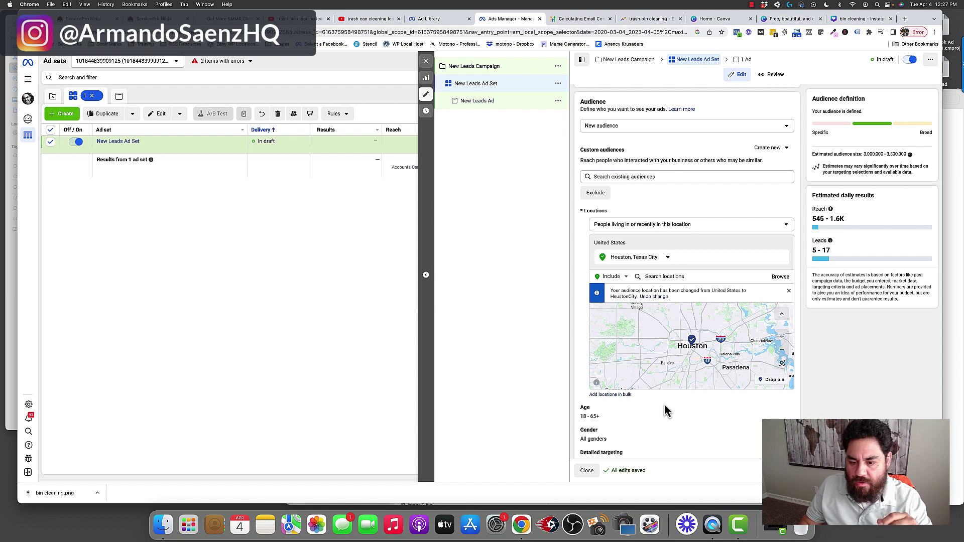
- Set the audience's minimum age to 30
scroll(590, 331, down, 3)
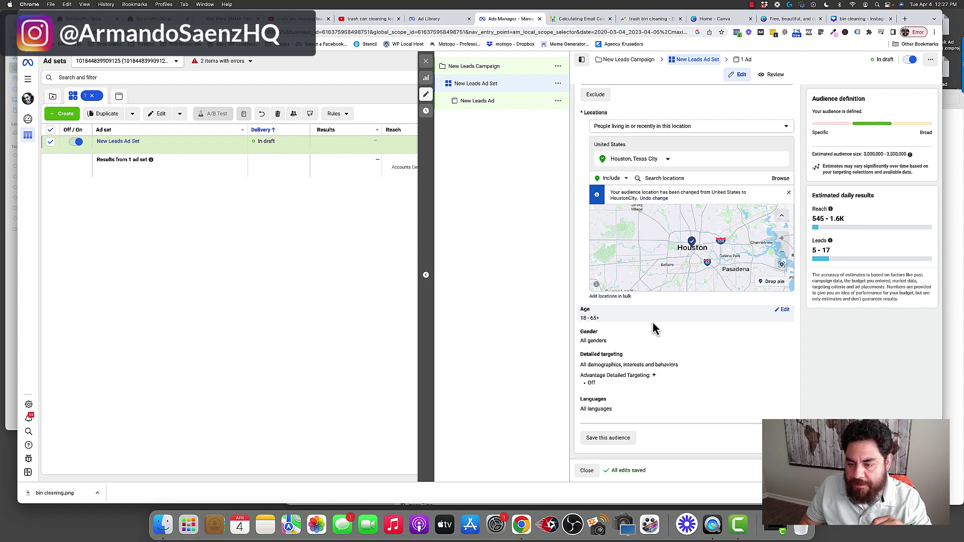
click(783, 310)
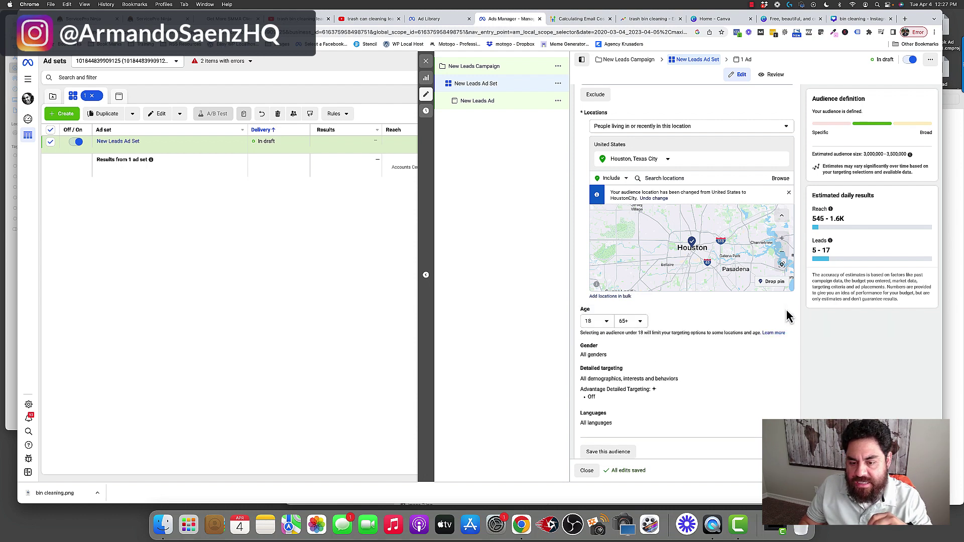
click(606, 323)
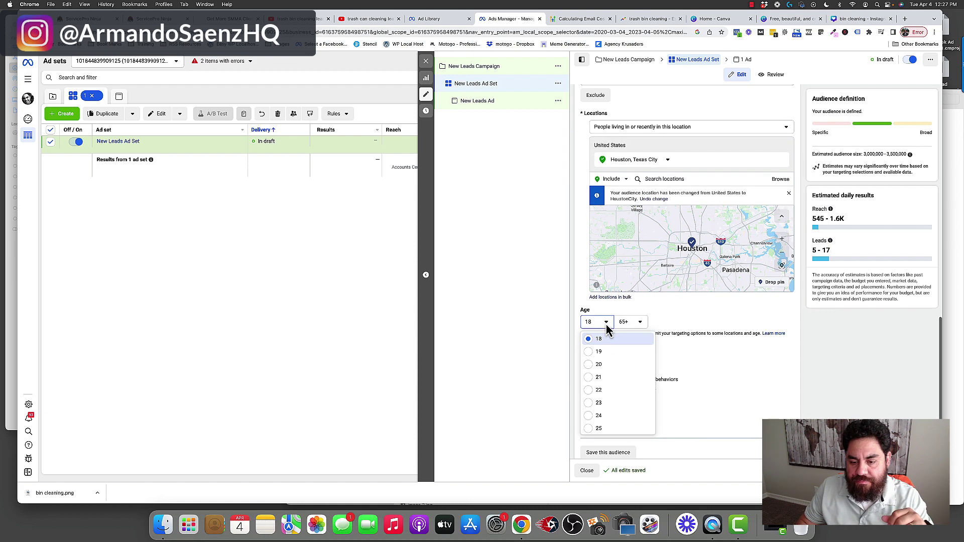
scroll(602, 404, down, 3)
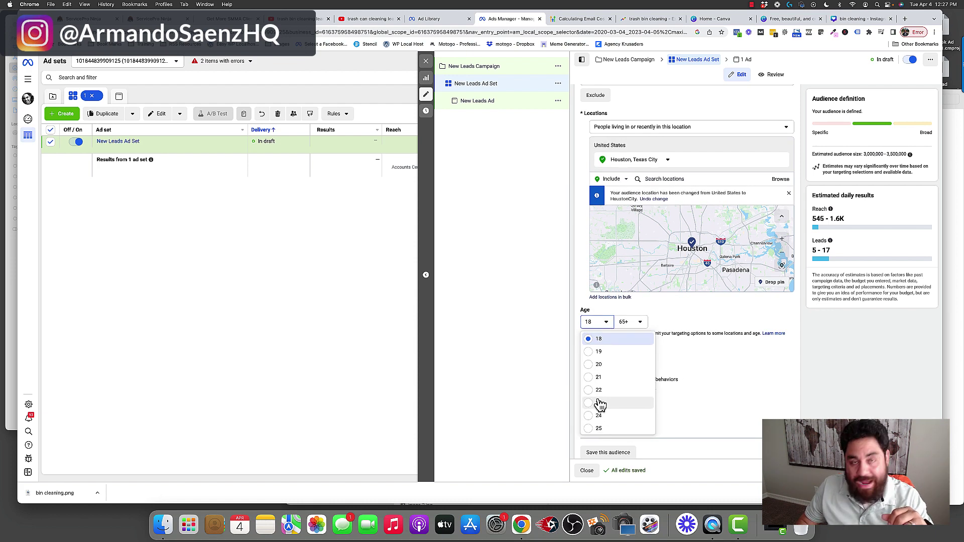
scroll(602, 404, down, 2)
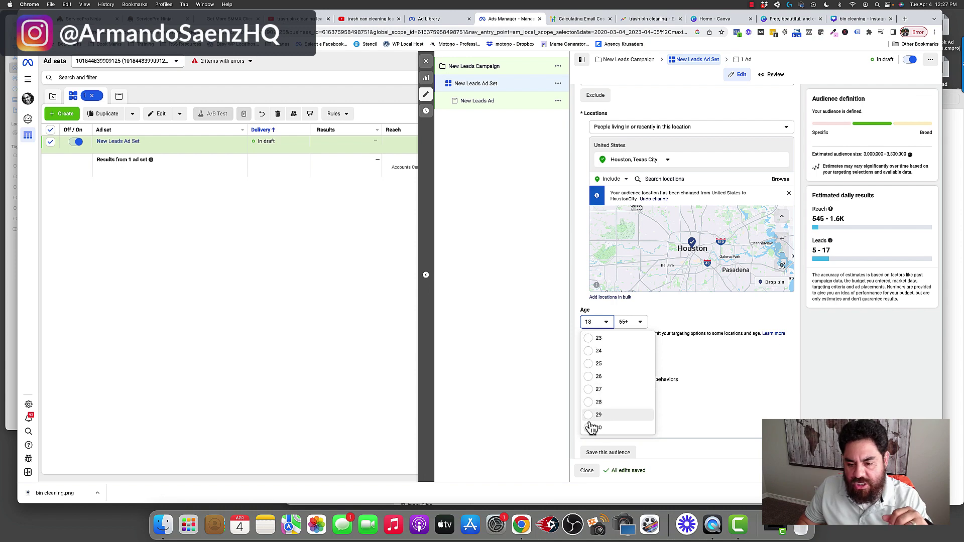
click(610, 422)
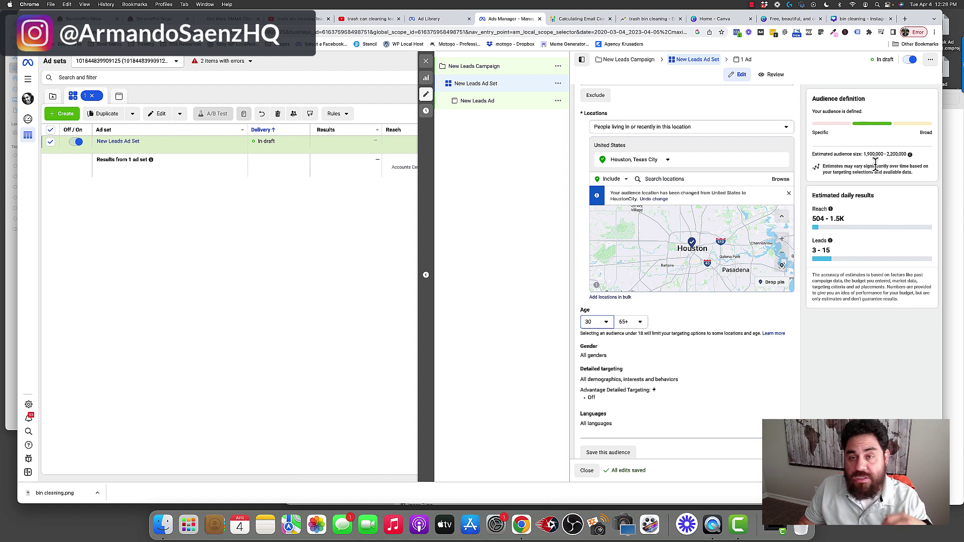
- Open the audience's detailed targeting for editing and examine its options along with the language and placement settings
mouse_move(610, 414)
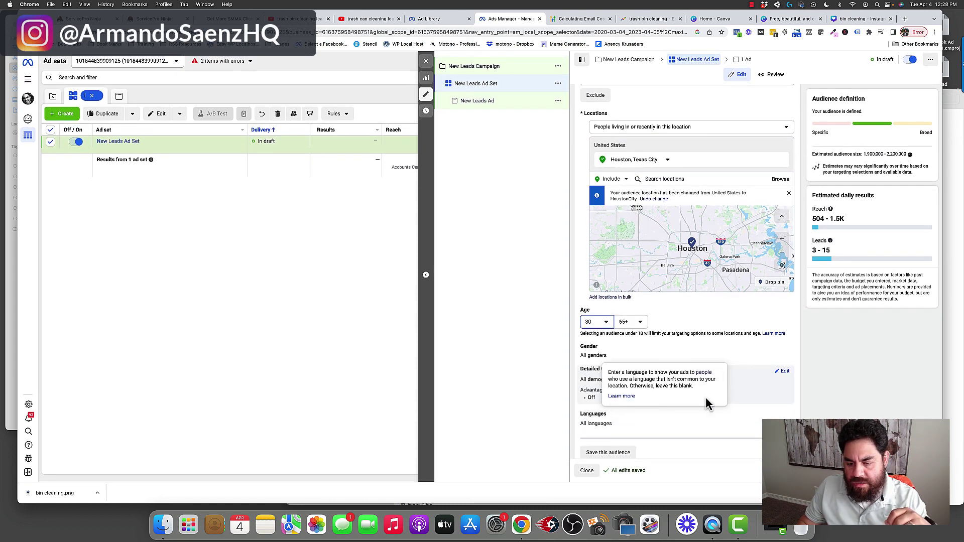
click(783, 372)
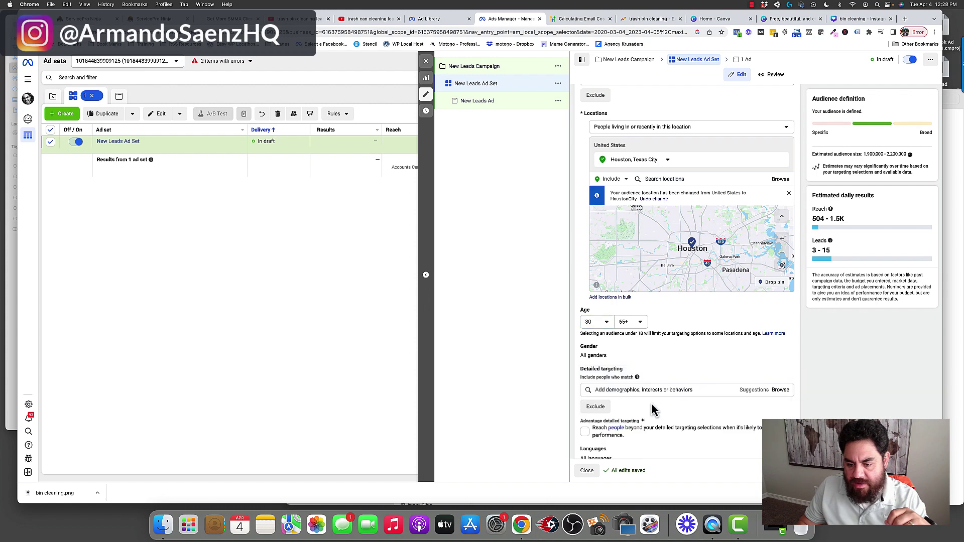
scroll(646, 397, down, 1)
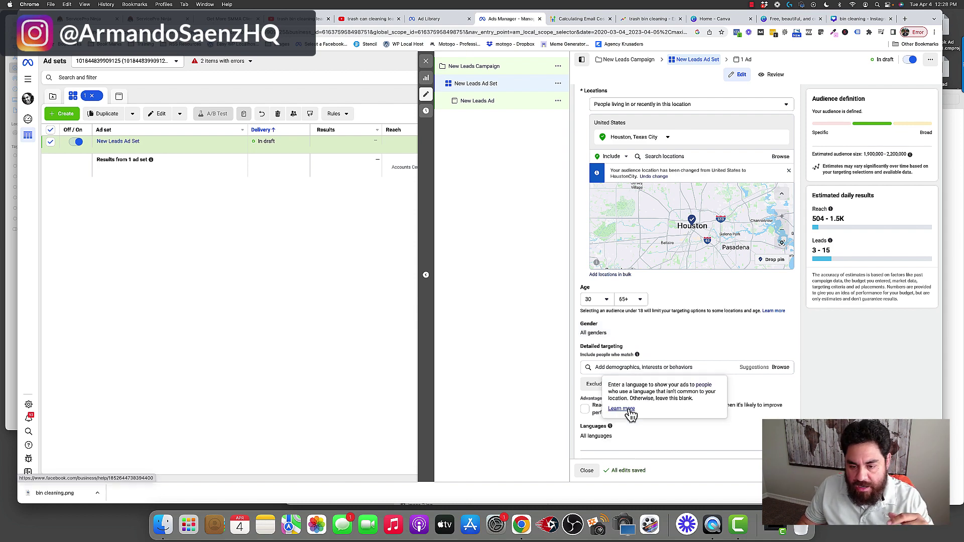
scroll(620, 383, down, 4)
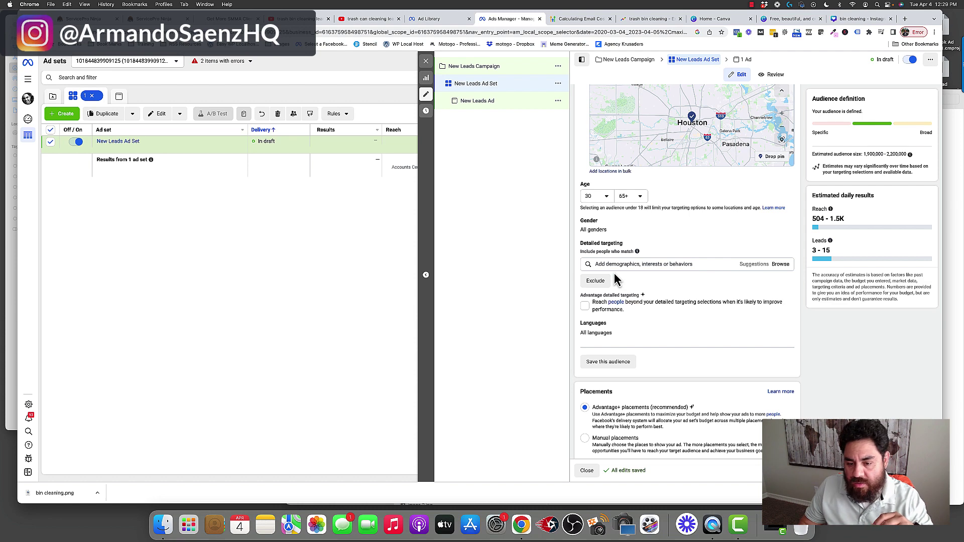
- Switch the ad set from Advantage+ to manual placements and review the available devices, platforms and placement notices
scroll(622, 281, down, 1)
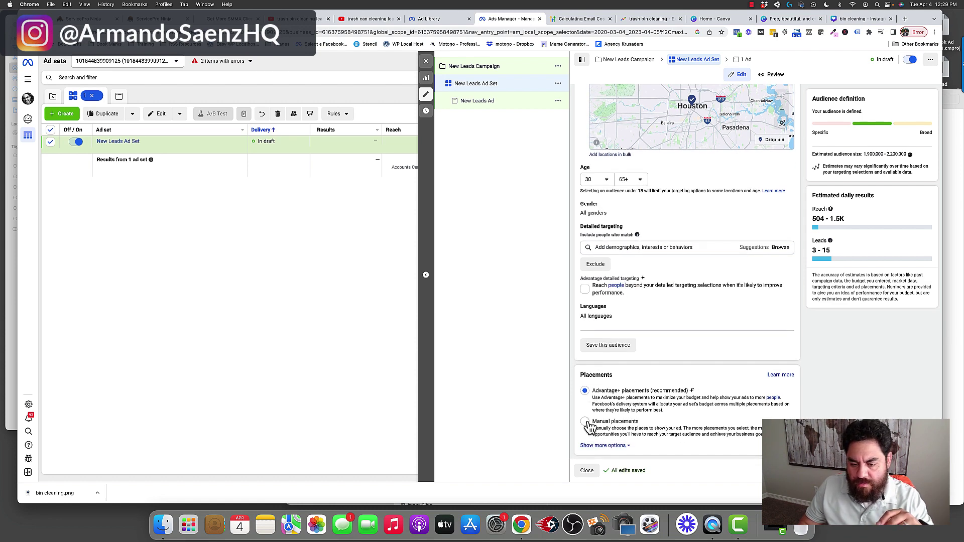
click(633, 427)
scroll(623, 392, down, 3)
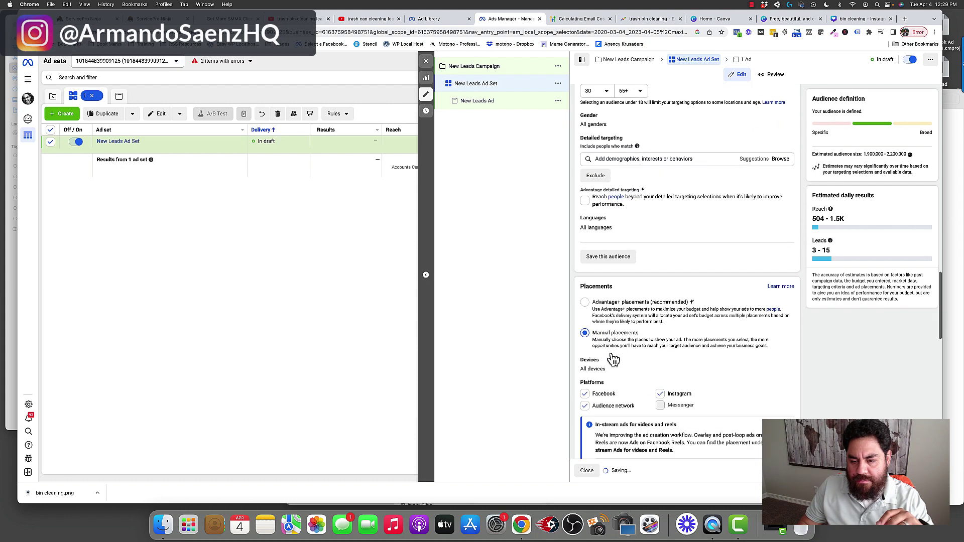
scroll(613, 359, down, 3)
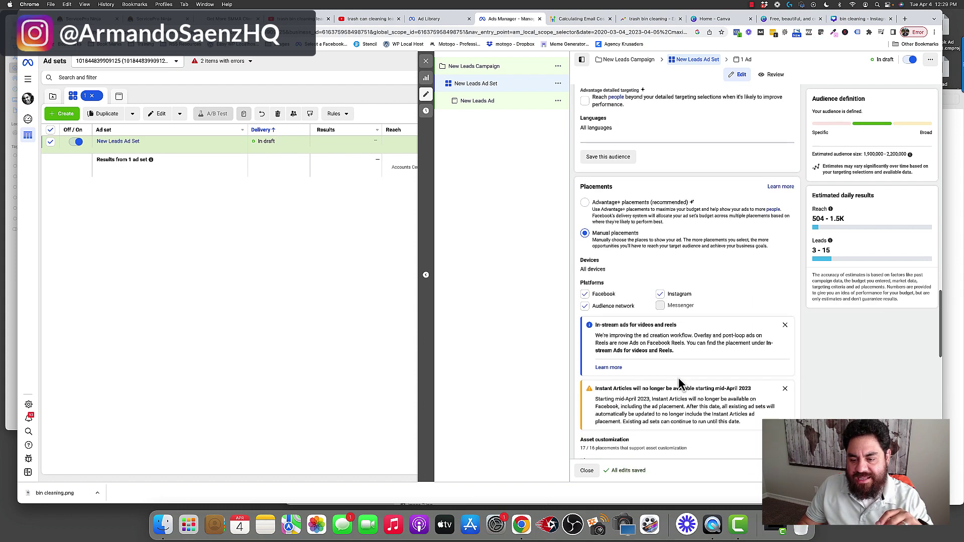
scroll(679, 380, down, 4)
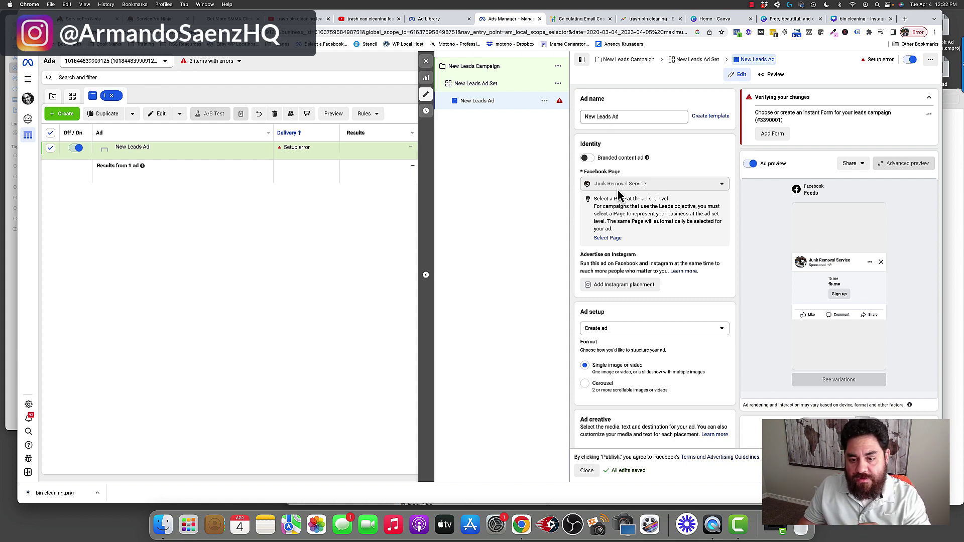
- Upload the bin cleaning image and use it as the single-image media of the new leads ad
drag(624, 117, 578, 121)
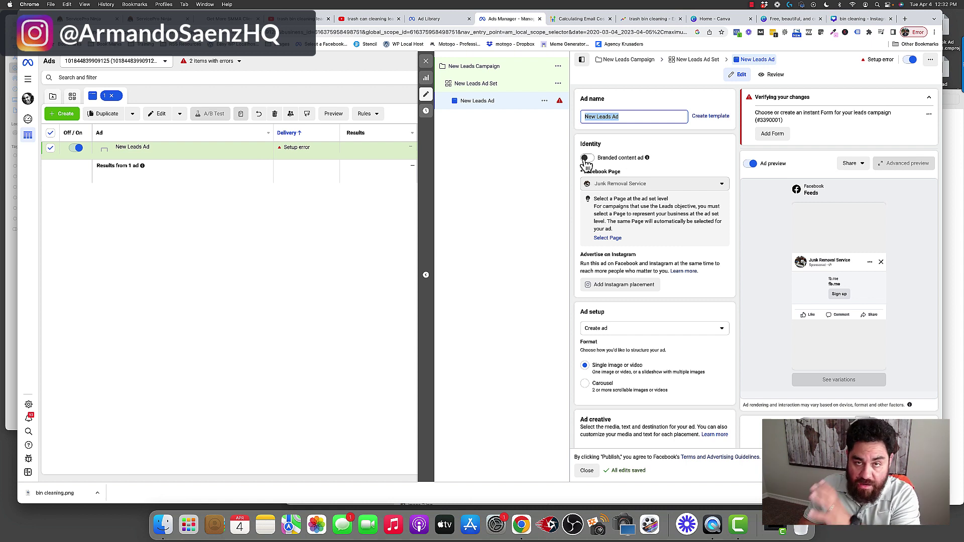
scroll(597, 201, down, 4)
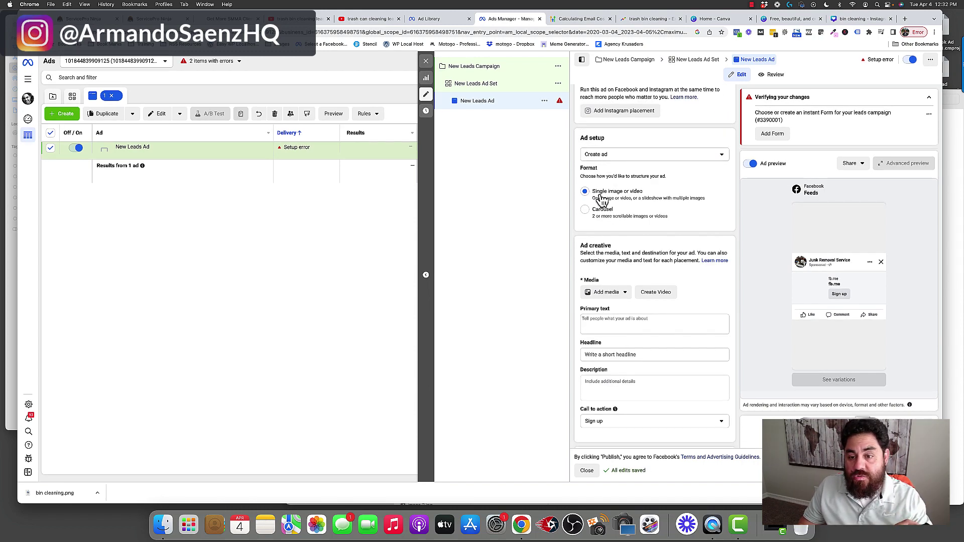
click(621, 293)
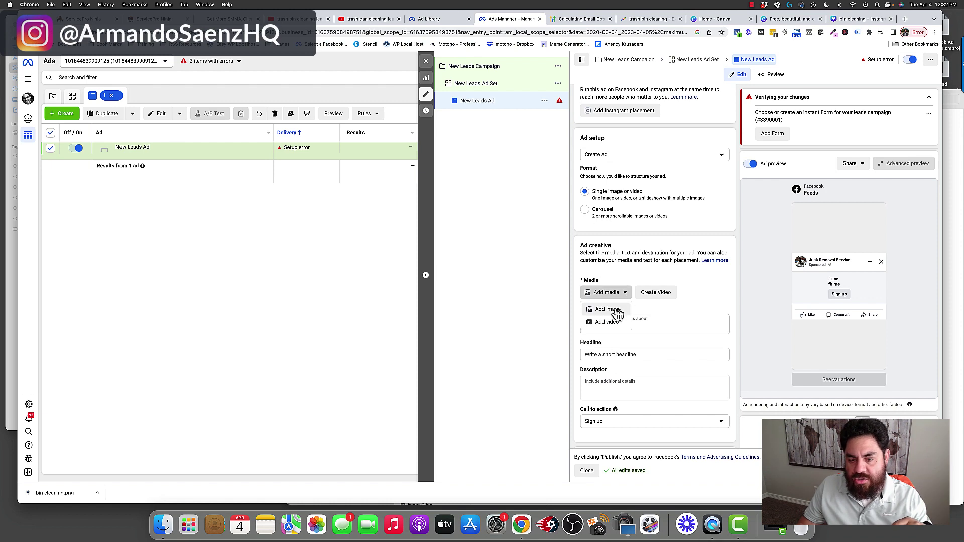
click(617, 311)
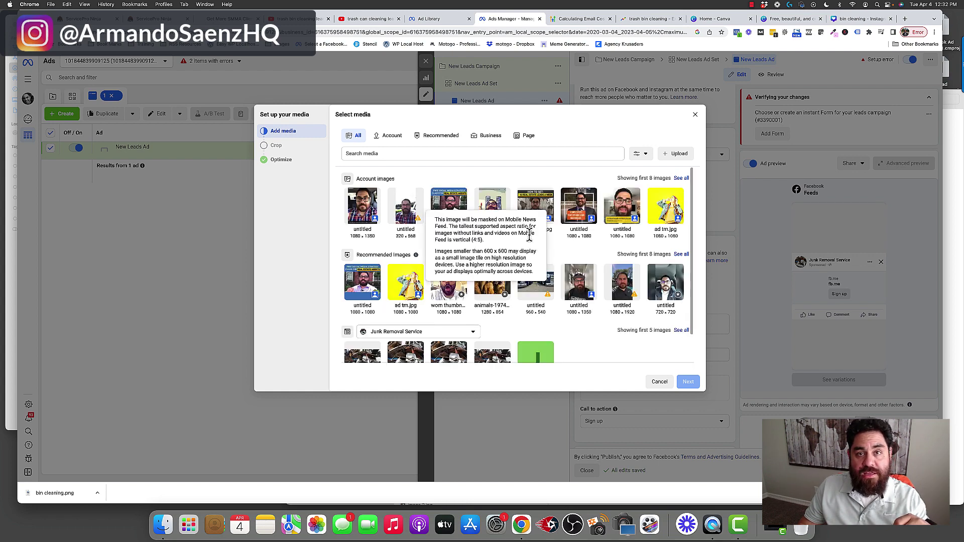
click(675, 154)
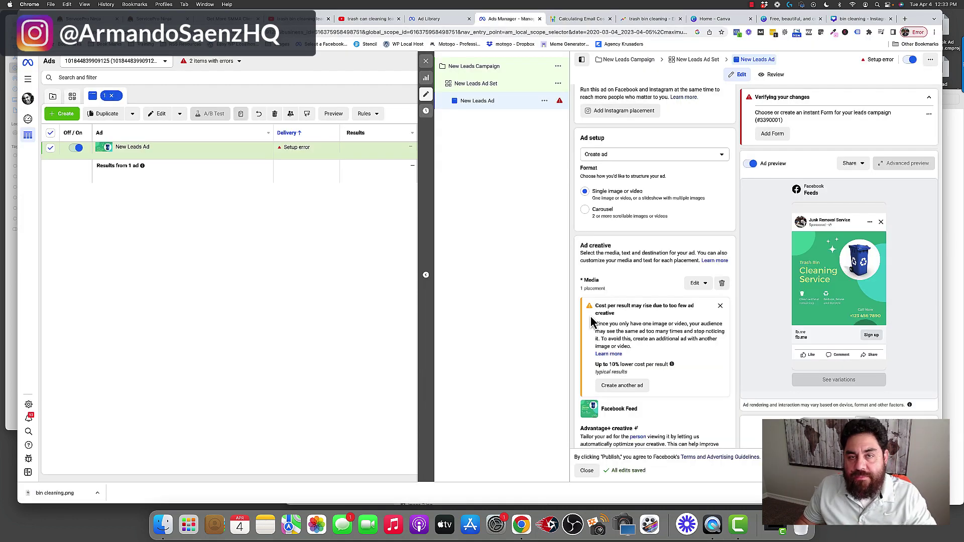
scroll(602, 321, down, 5)
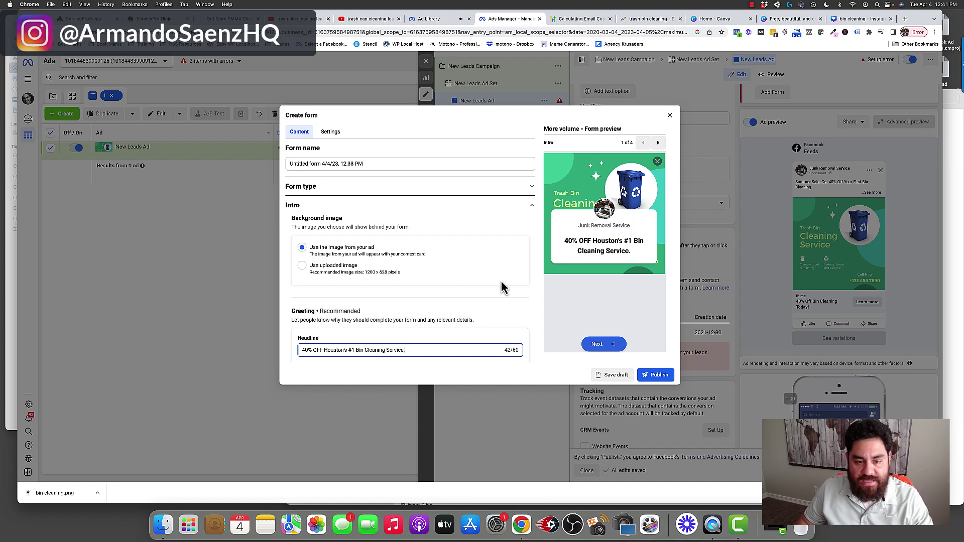
- Review the instant form's greeting and prefill questions, and add a multiple-choice custom question
scroll(501, 284, down, 5)
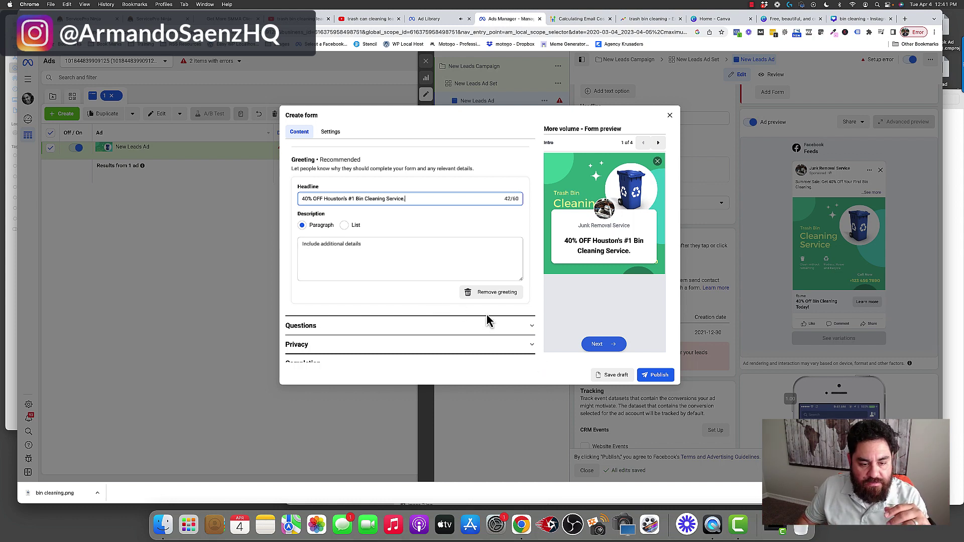
scroll(490, 321, down, 1)
click(527, 316)
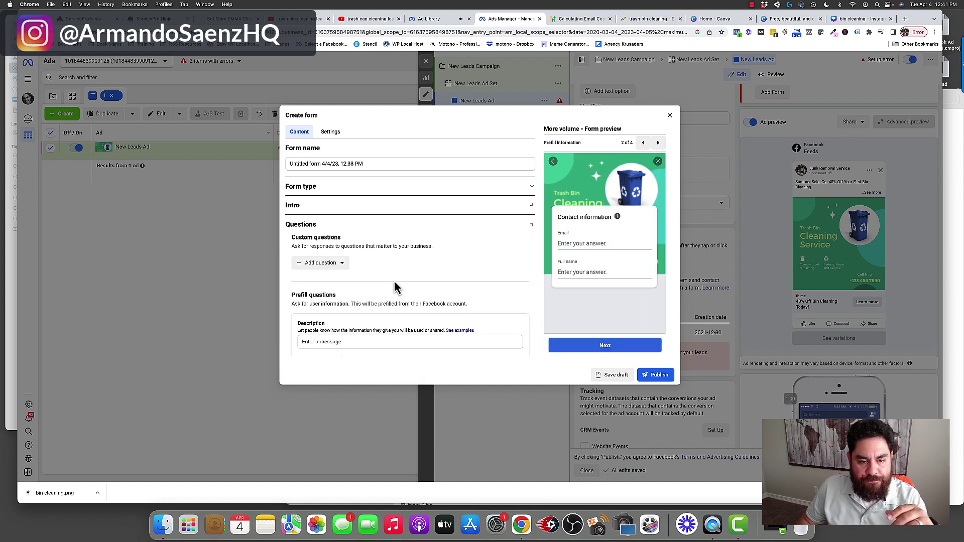
scroll(391, 278, down, 2)
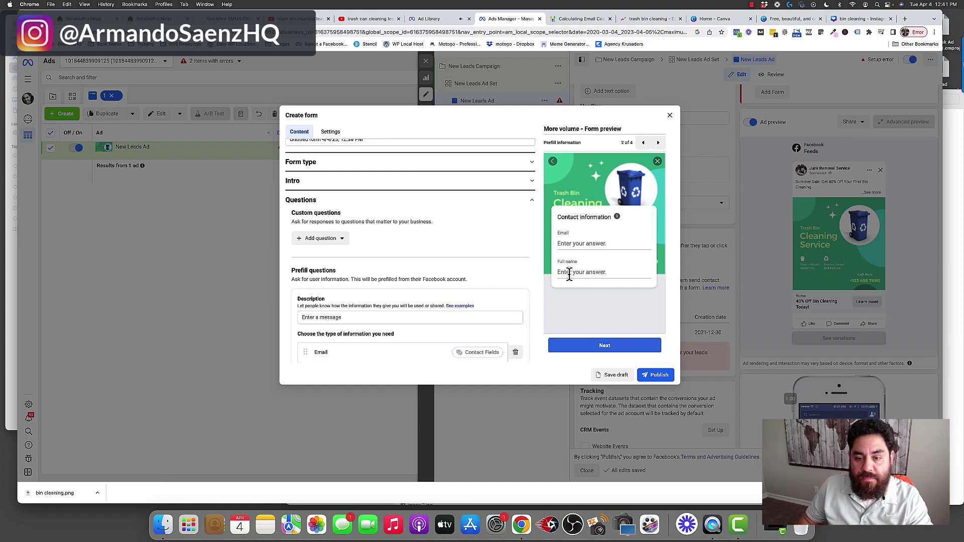
scroll(477, 286, down, 2)
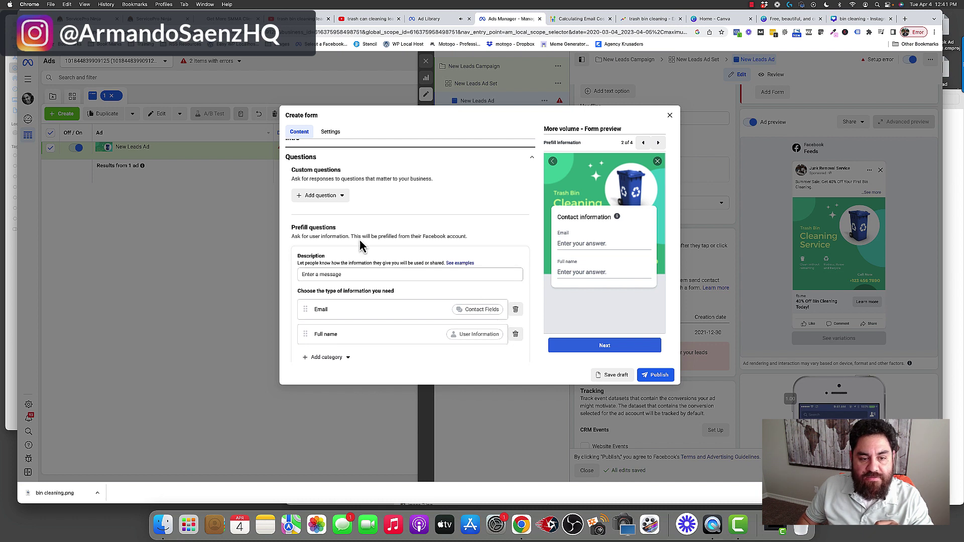
click(343, 196)
click(323, 215)
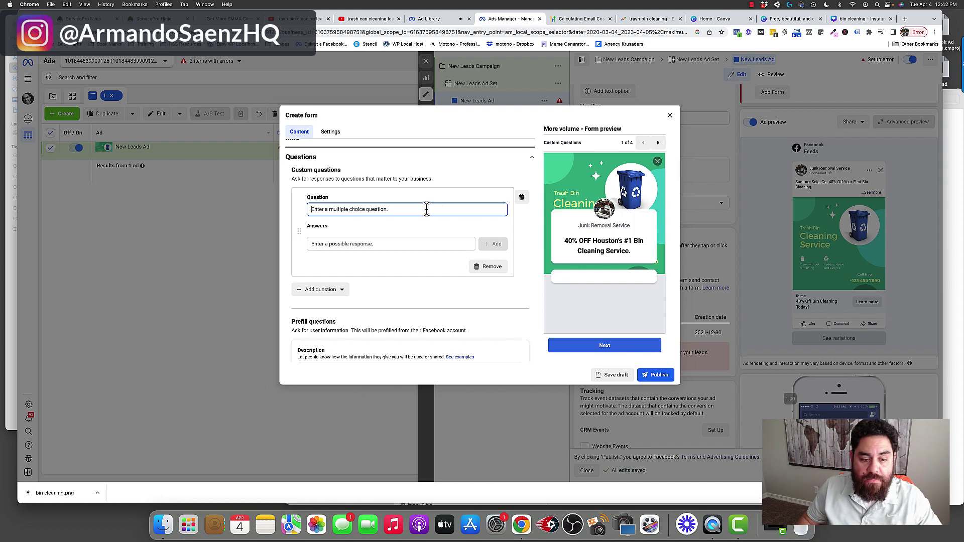
- Enter "privacy" as the privacy policy link text in the instant form
scroll(437, 310, down, 1)
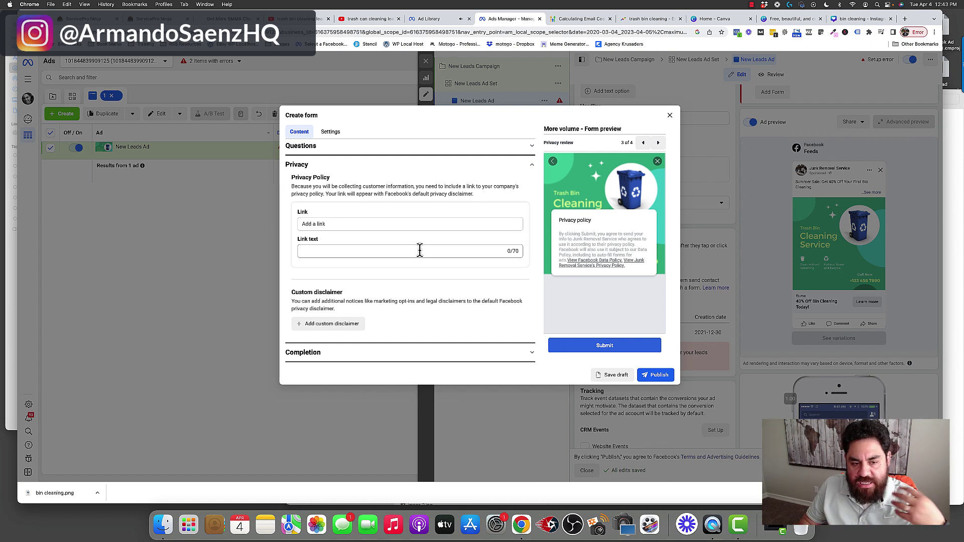
click(415, 250)
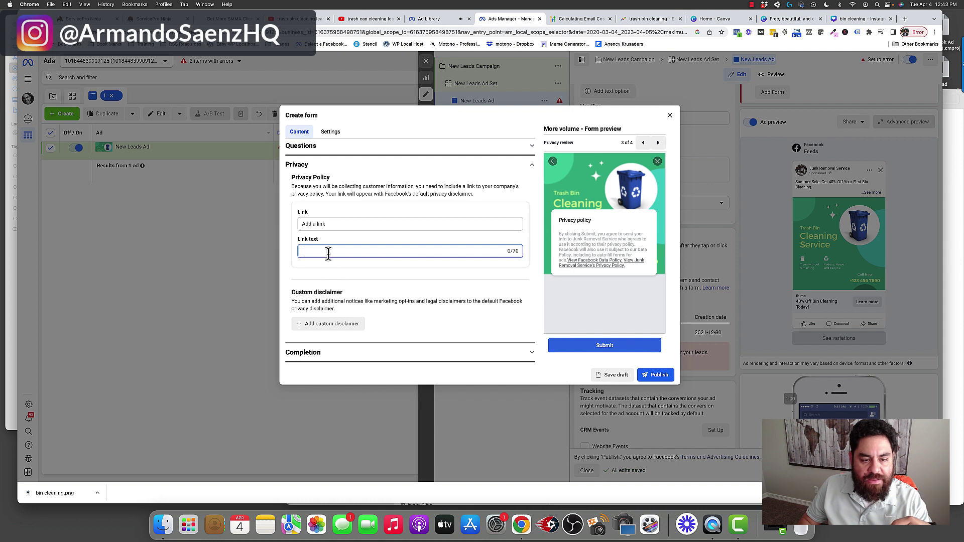
click(333, 225)
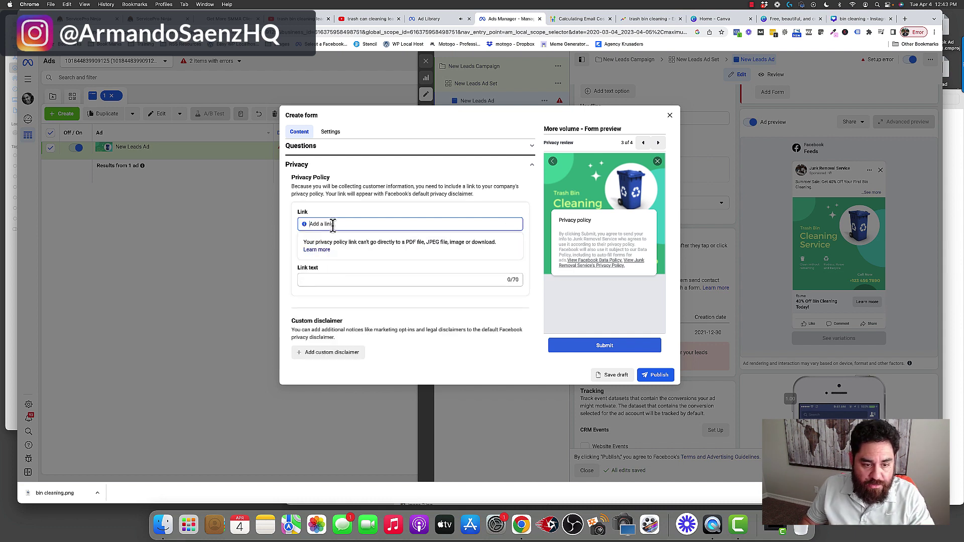
click(347, 279)
text(pri)
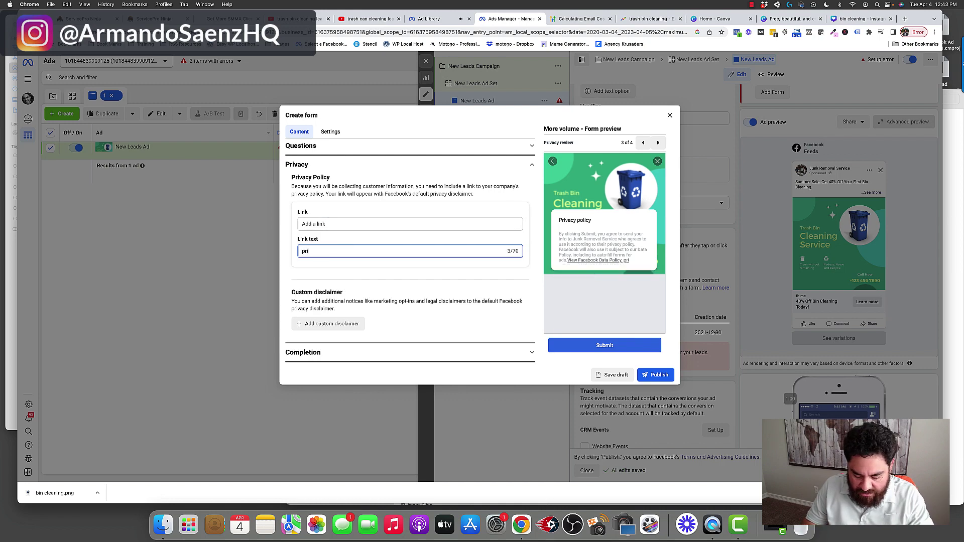
text(vacy)
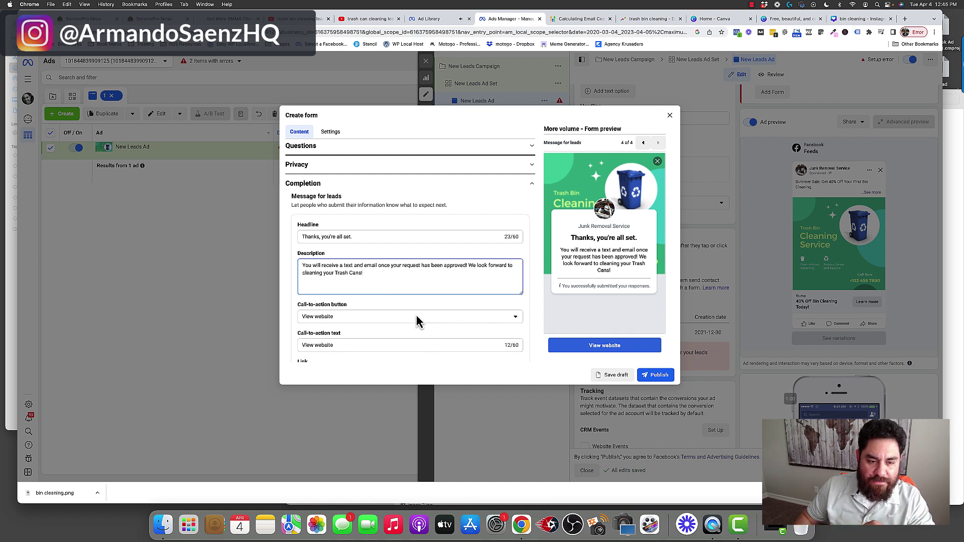
- Set the completion message's call-to-action button to Call business and publish the form
click(390, 310)
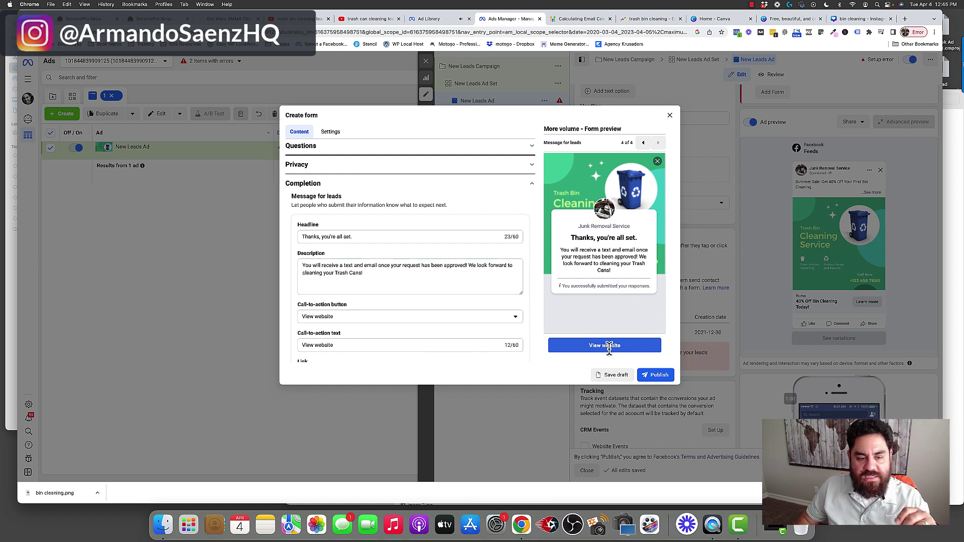
click(343, 317)
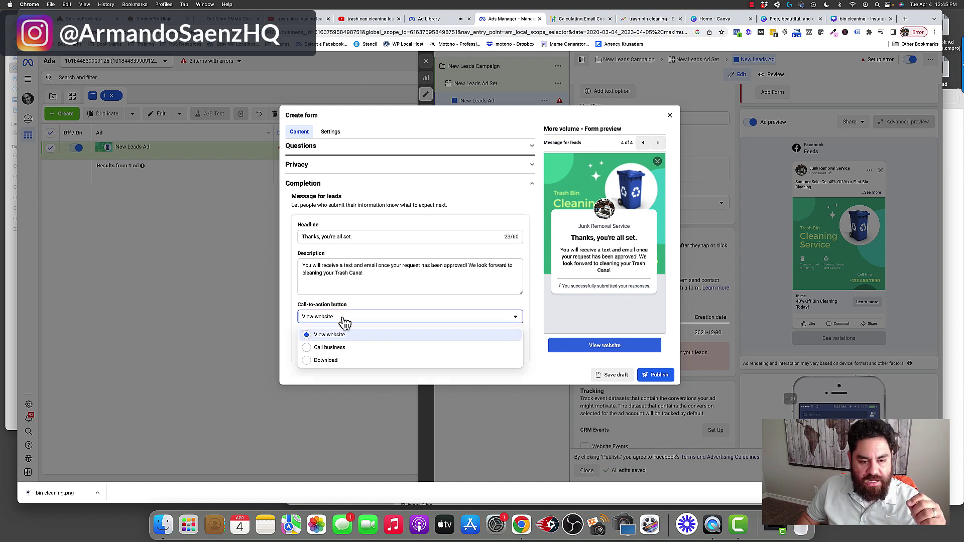
click(327, 347)
scroll(351, 354, down, 1)
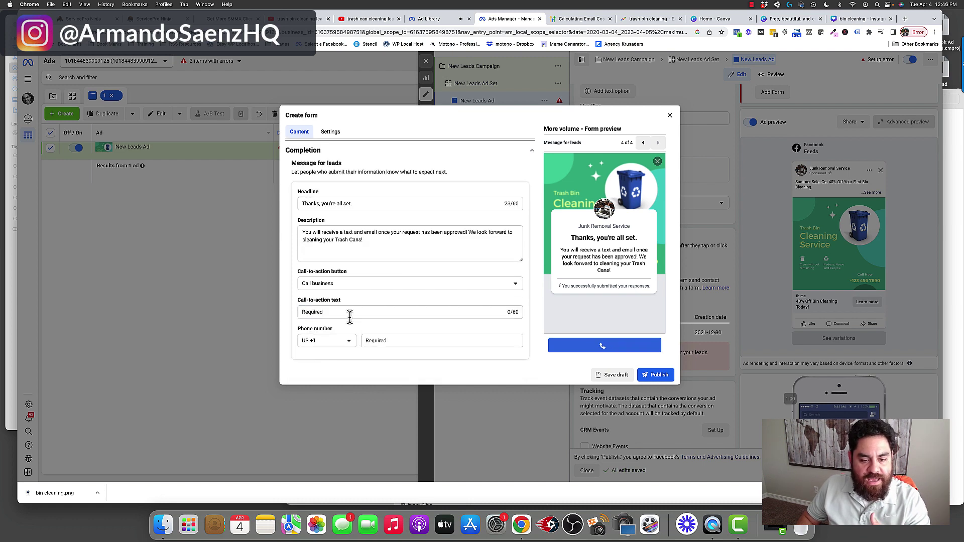
click(348, 312)
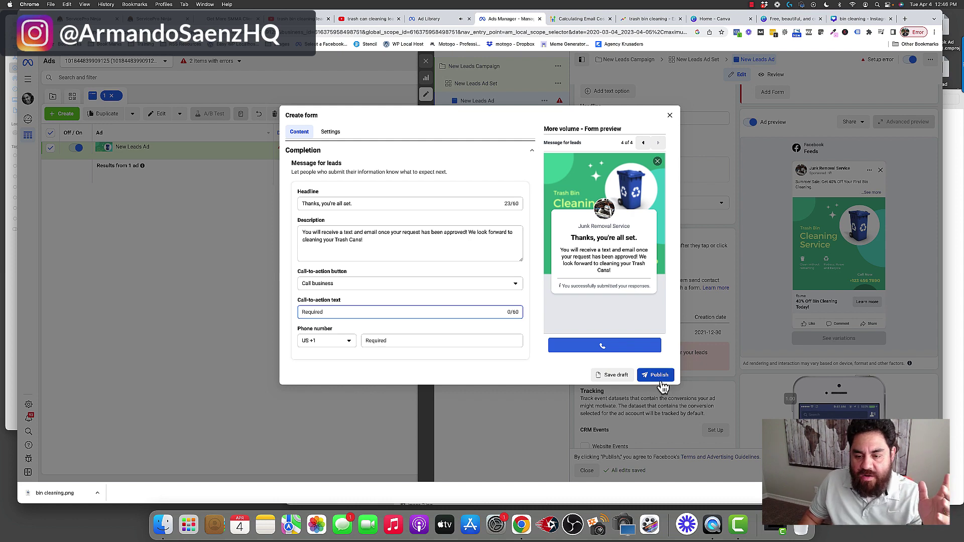
click(642, 377)
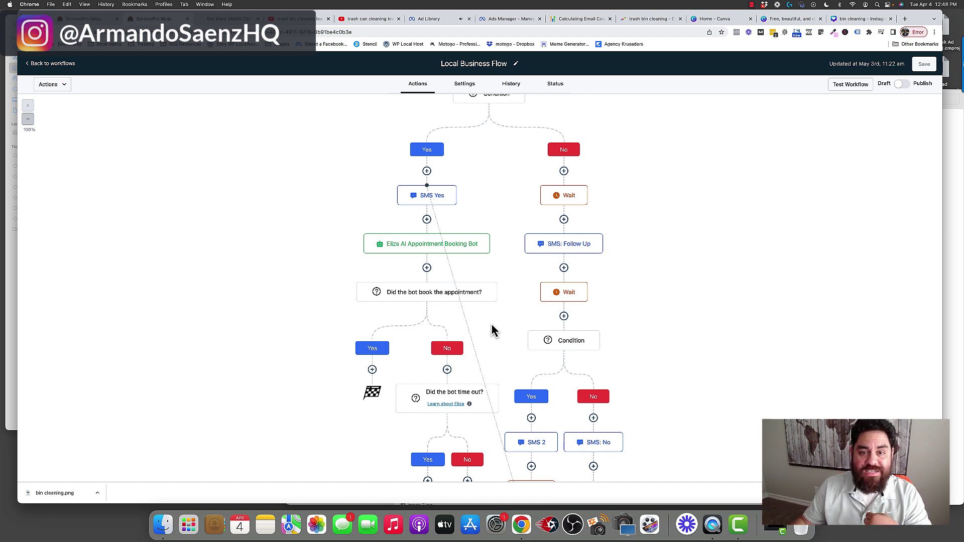
- Switch to the Local Business Flow workflow and examine its form-submitted trigger, contact tag action and opportunity action
scroll(540, 346, up, 10)
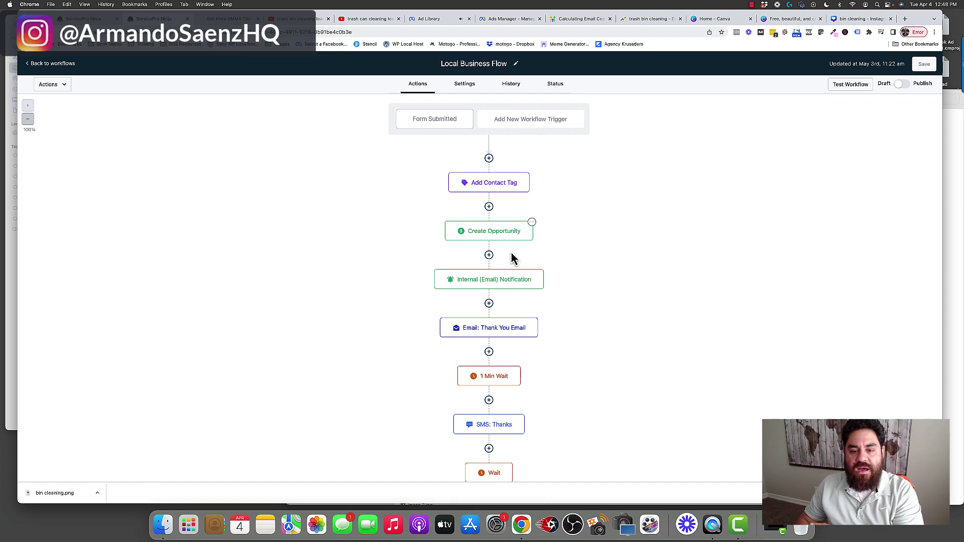
click(439, 127)
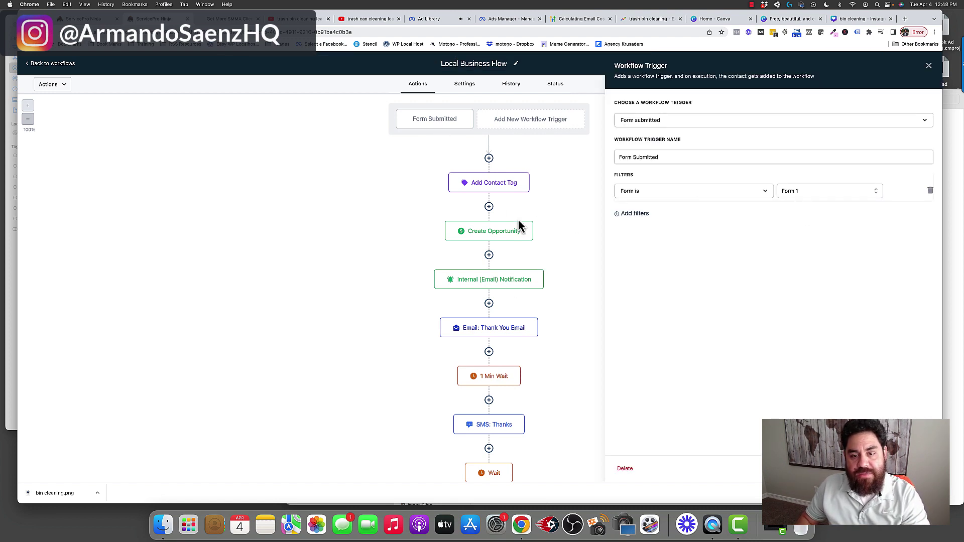
click(861, 468)
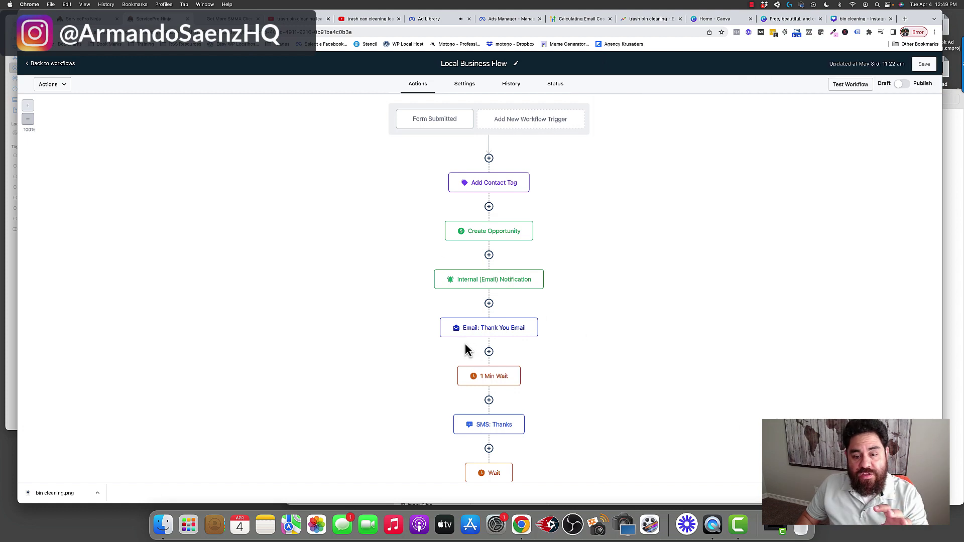
click(491, 188)
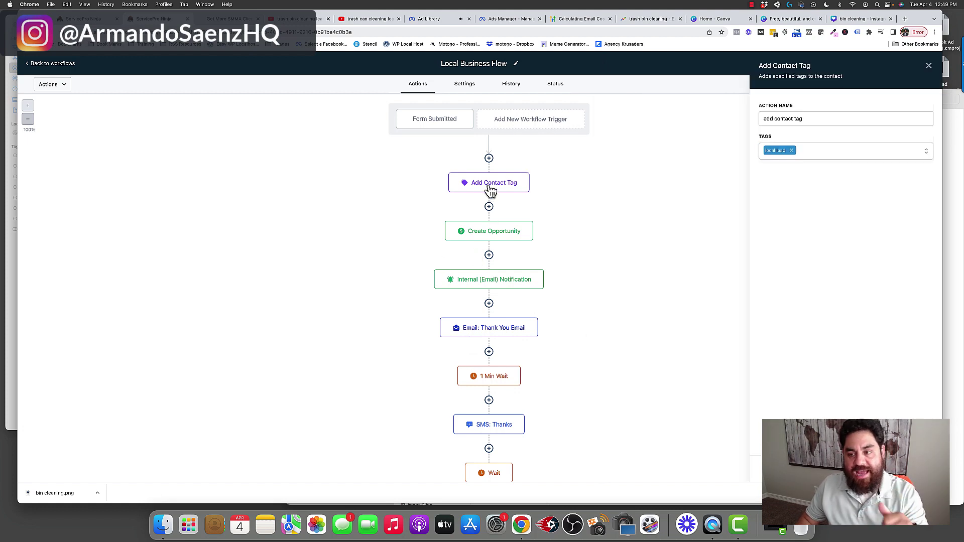
click(495, 235)
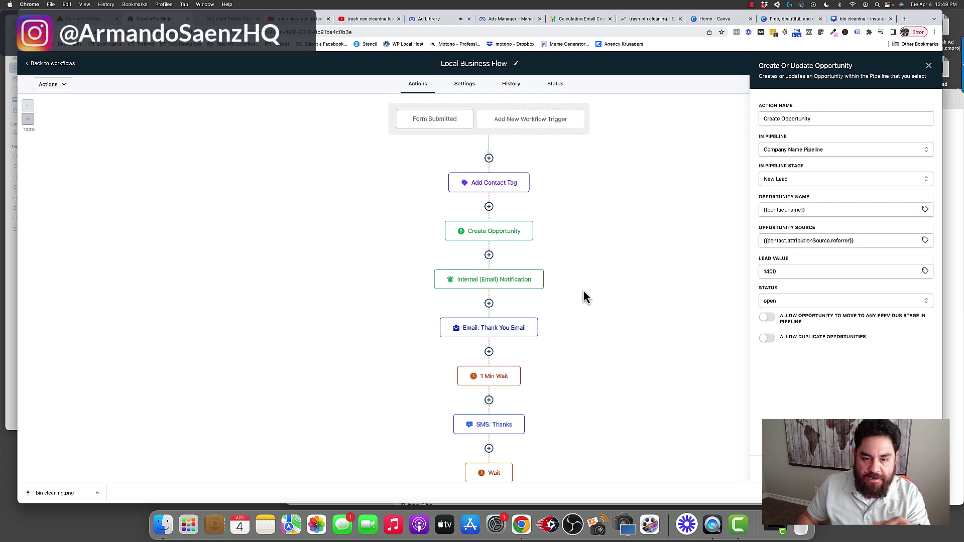
- Examine the sender, subject and message of the workflow's internal email notification and thank-you email
click(516, 282)
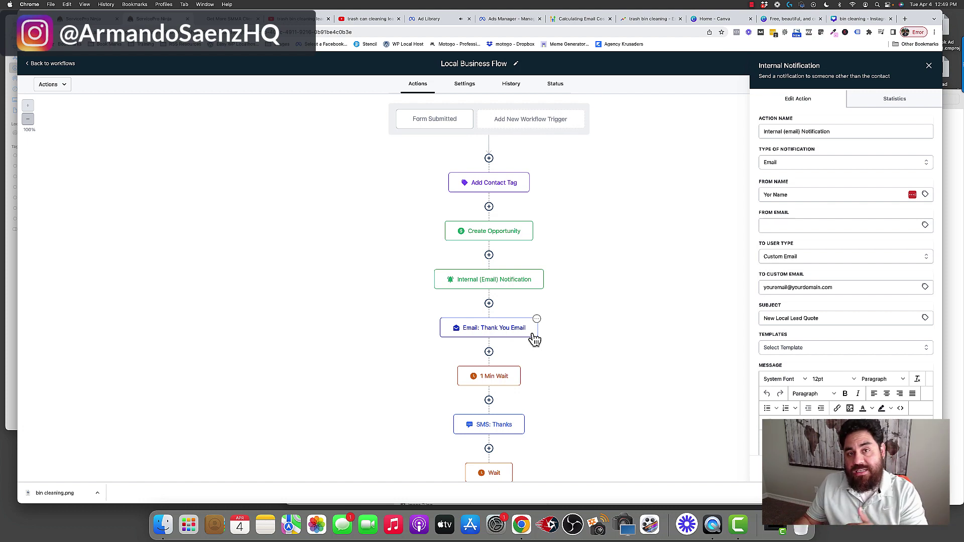
scroll(843, 326, down, 5)
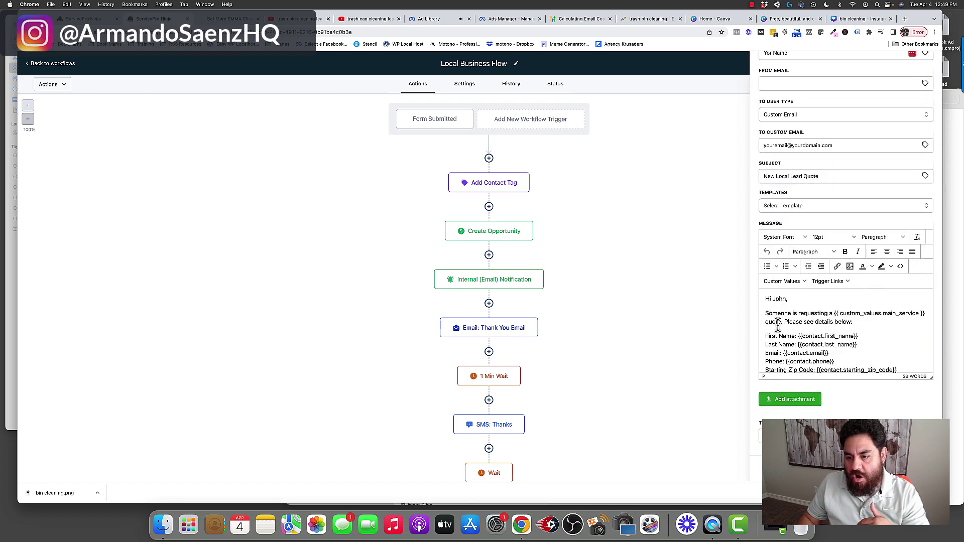
scroll(783, 324, down, 2)
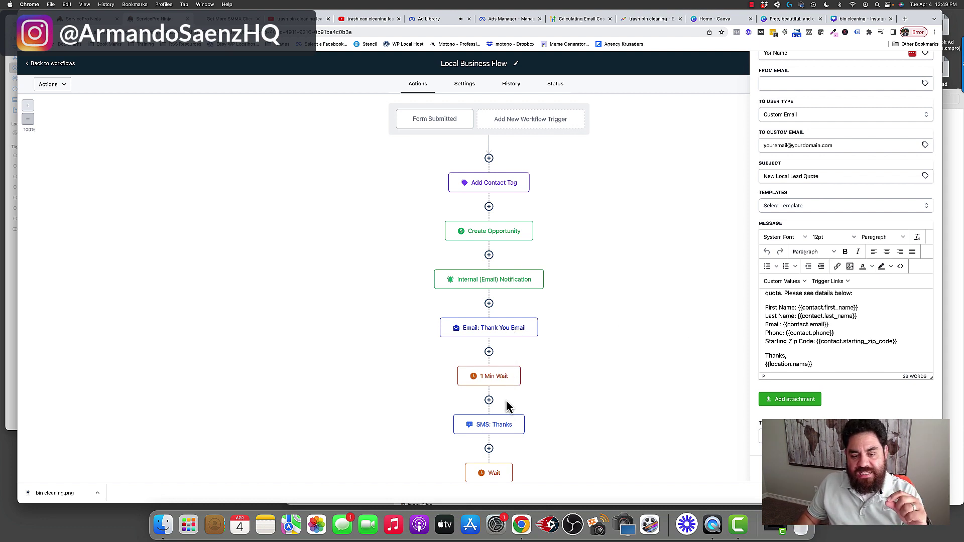
click(504, 334)
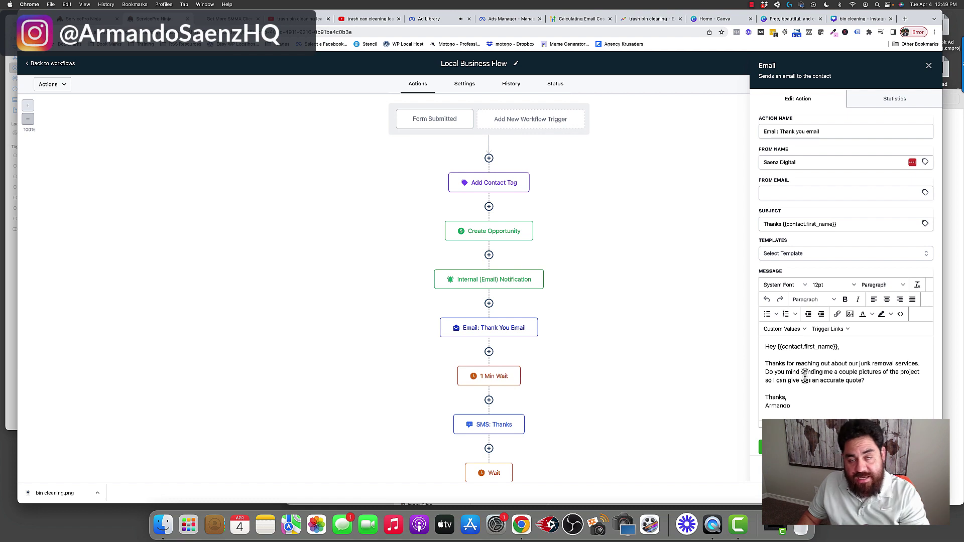
scroll(805, 376, down, 2)
scroll(529, 379, down, 3)
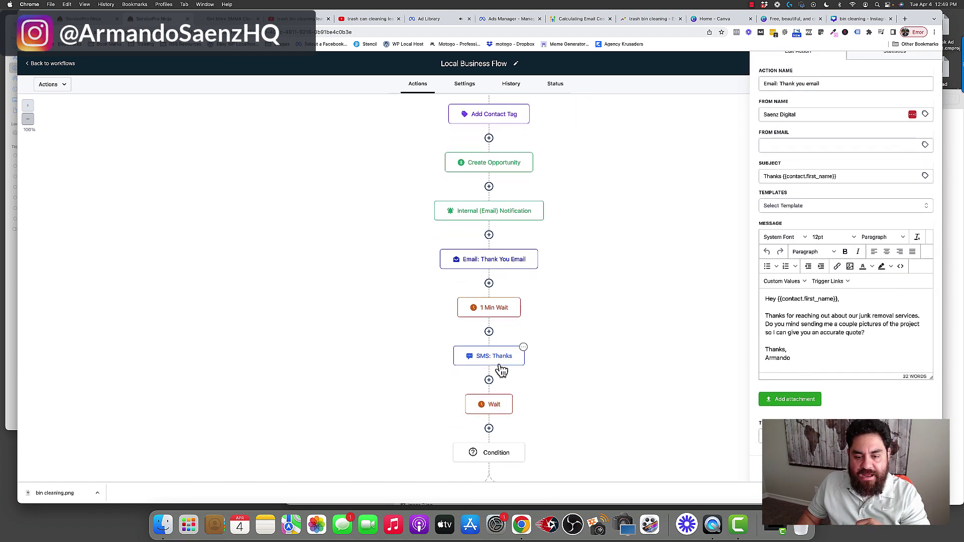
- Examine the workflow's thanks text message and the Yes and No branches of the condition that follows it
click(500, 365)
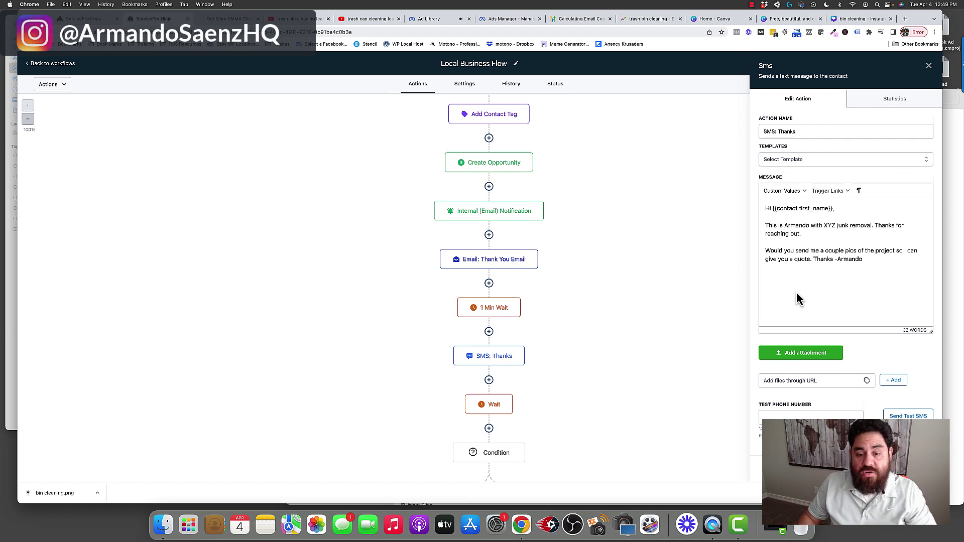
scroll(596, 334, down, 5)
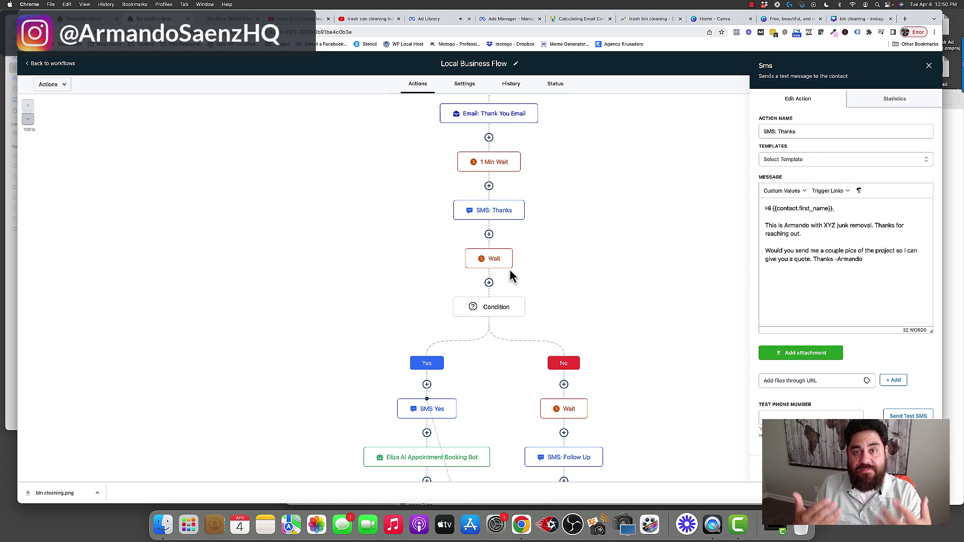
scroll(504, 384, down, 3)
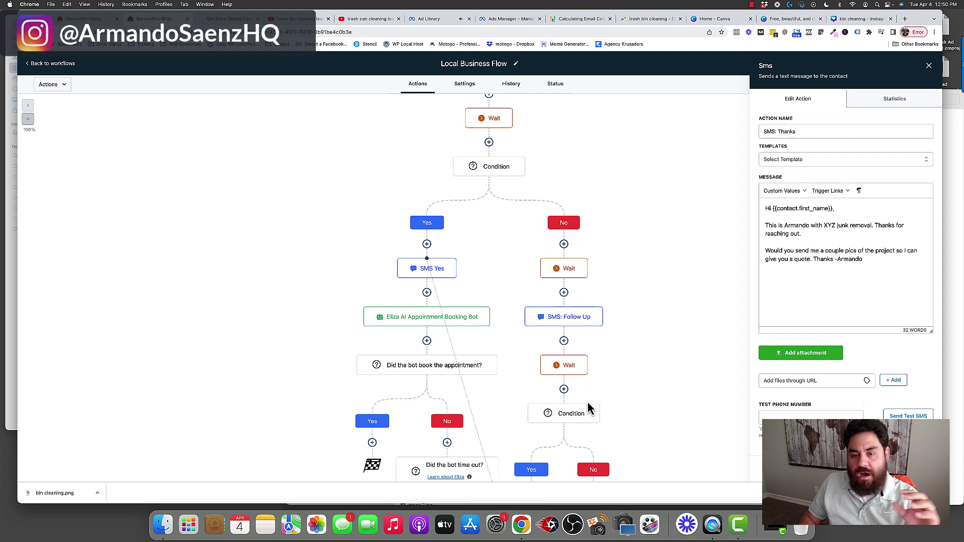
- Examine the wait delay at the start of the No branch and the message of the follow-up SMS
click(569, 272)
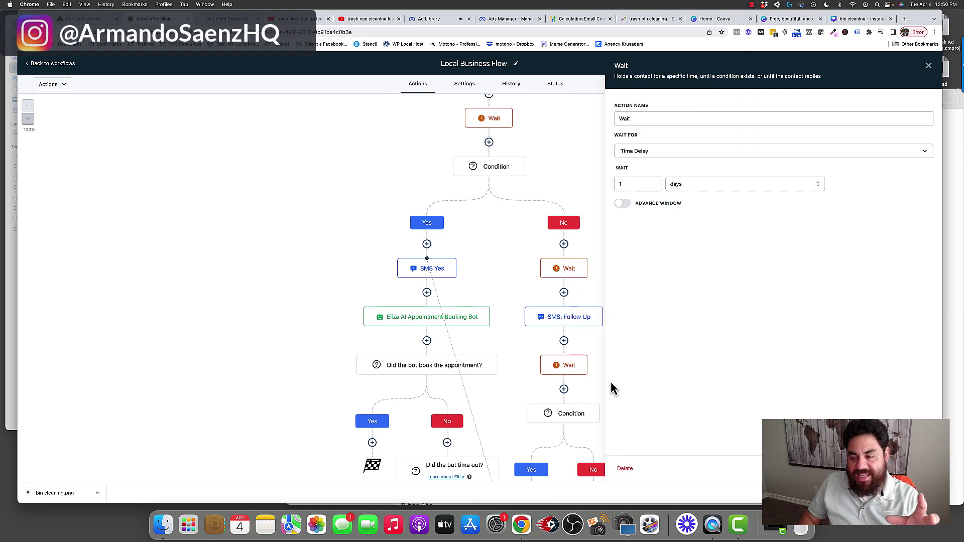
click(481, 305)
click(551, 321)
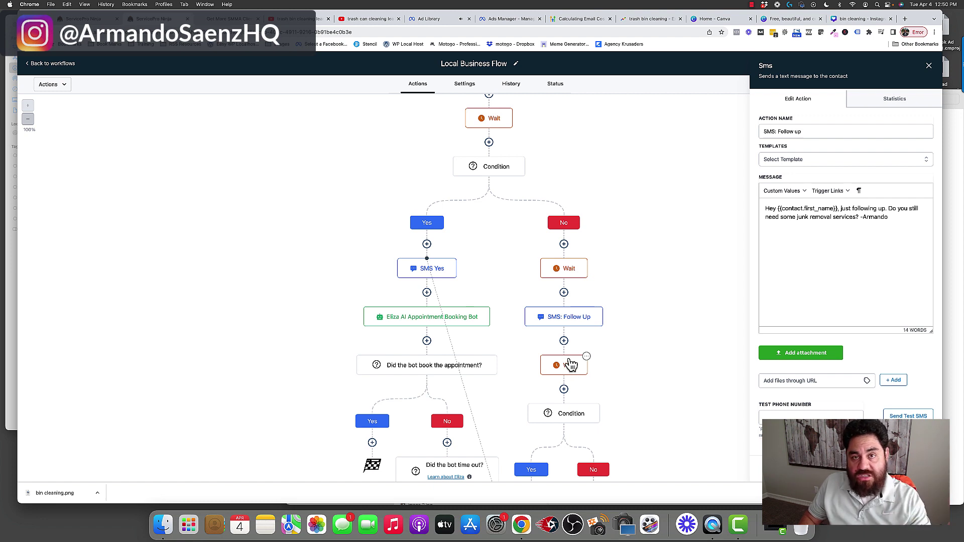
- Examine the SMS 2 and SMS: No messages under the second condition of the No branch
scroll(570, 366, down, 1)
scroll(566, 361, down, 2)
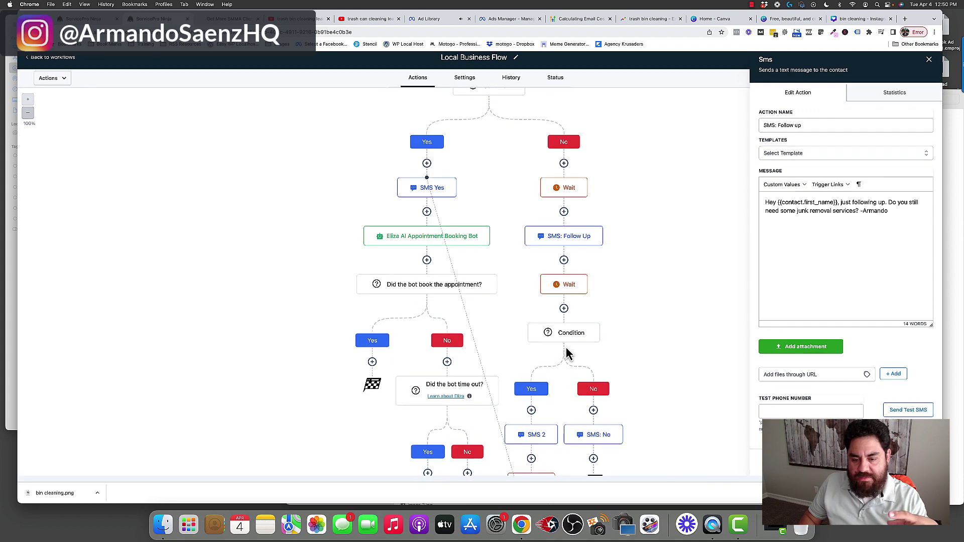
scroll(552, 362, down, 3)
click(534, 355)
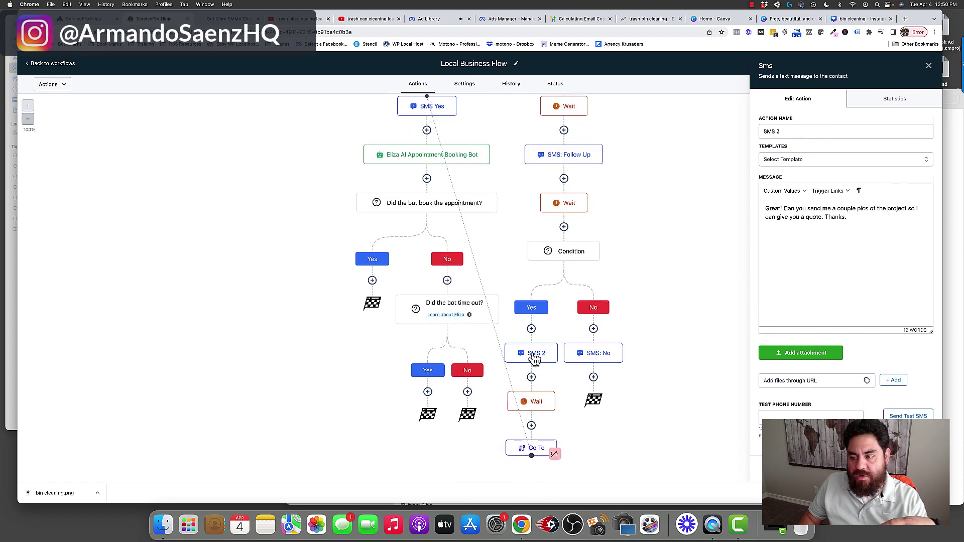
click(597, 361)
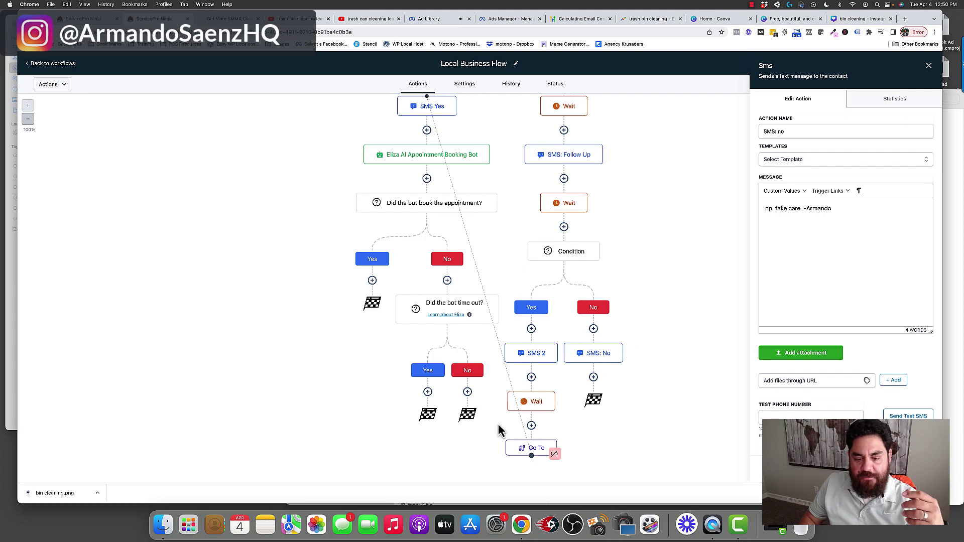
- Examine the SMS Yes message in the first condition's Yes branch and the appointment bot path below it
scroll(523, 392, up, 5)
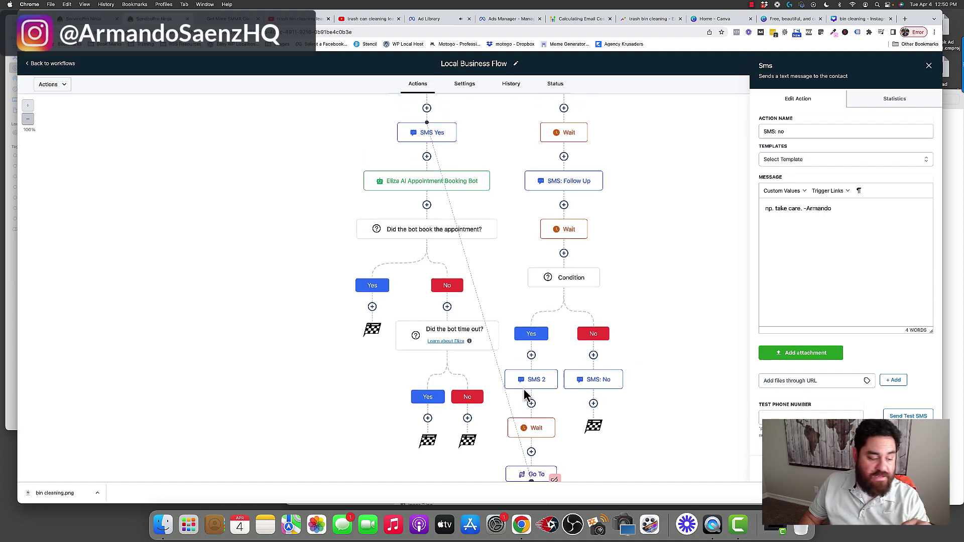
click(433, 252)
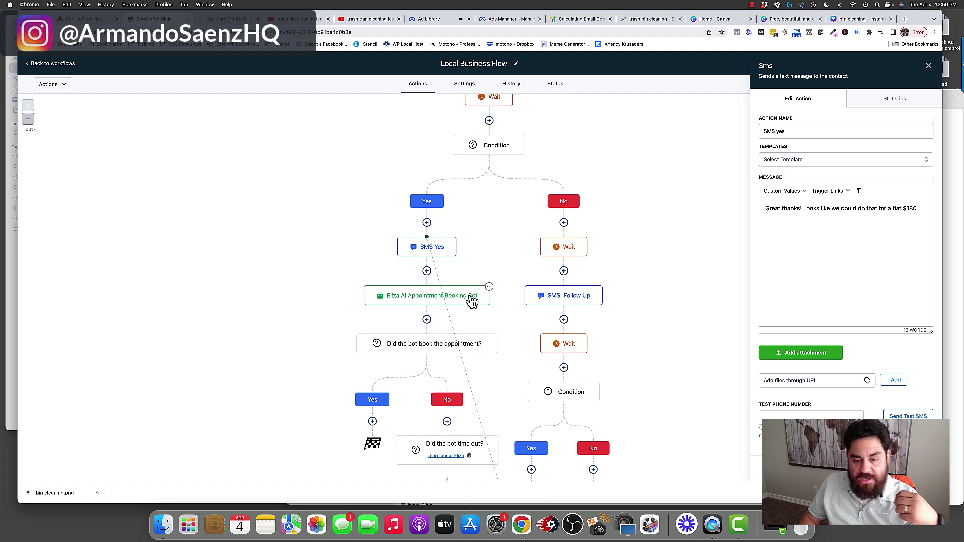
scroll(462, 421, down, 4)
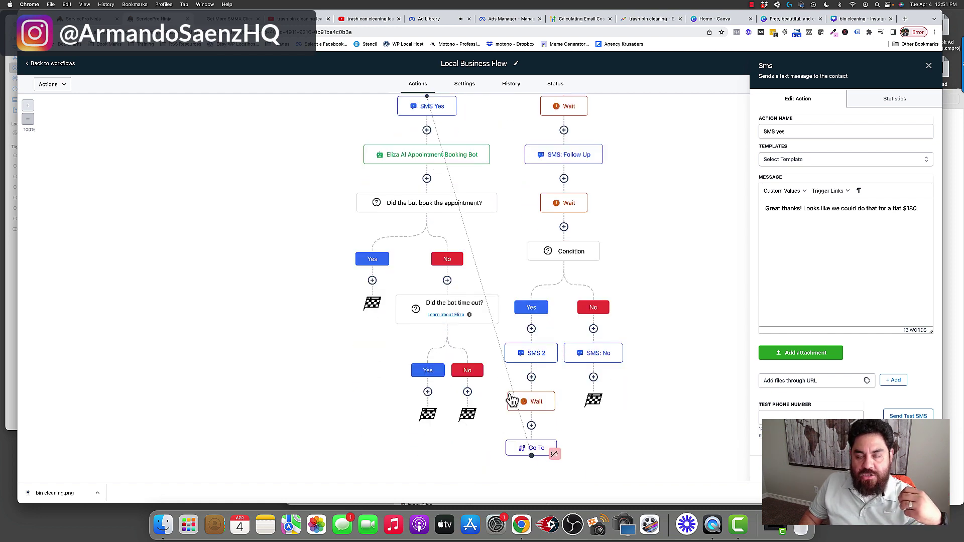
scroll(510, 401, up, 12)
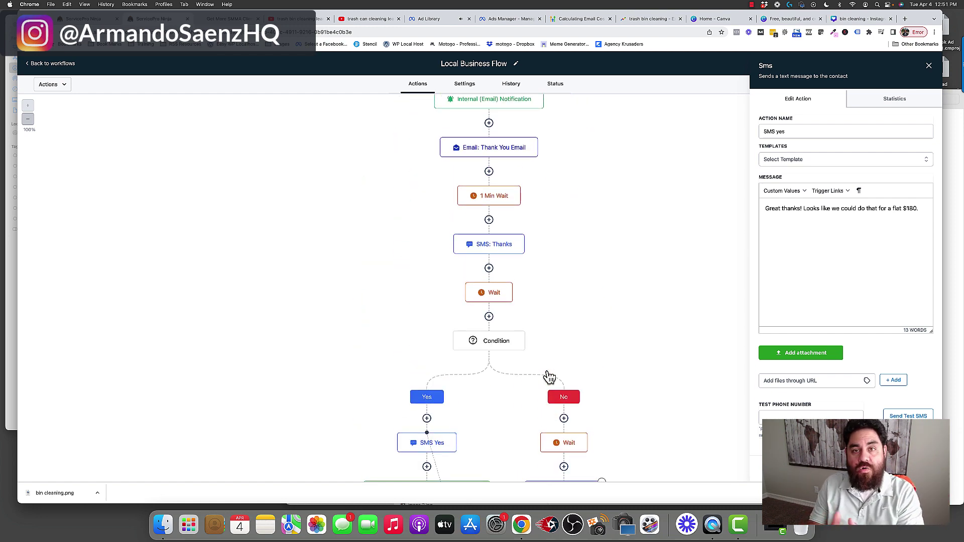